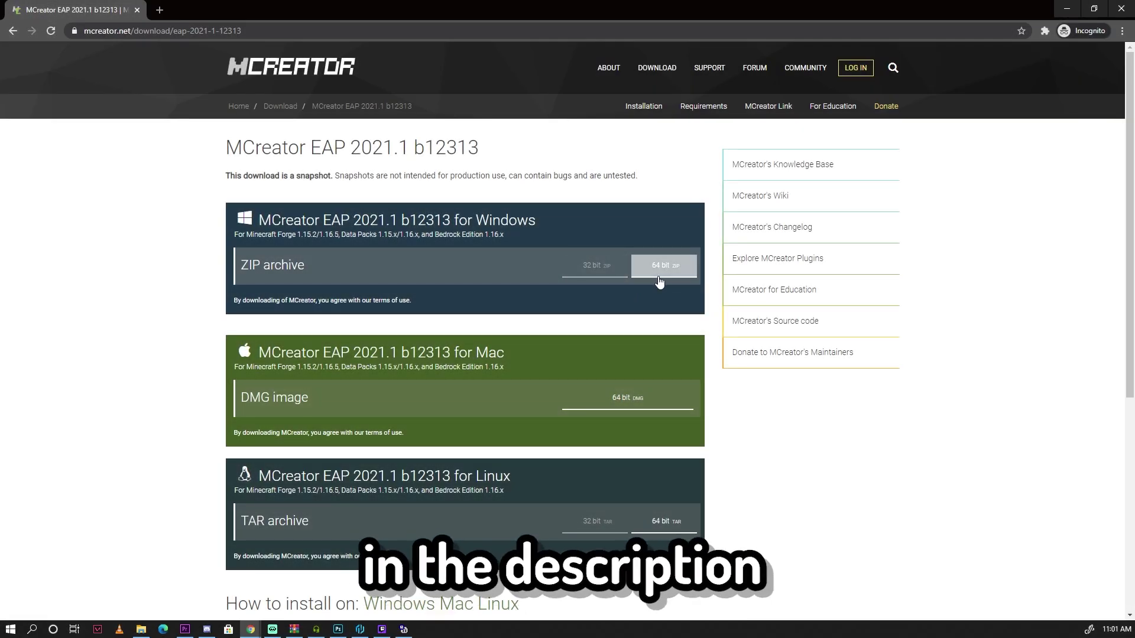
Step: Download the 64-bit Windows ZIP of MCreator EAP 2021.1 and launch mcreator.bat from the extracted folder
{"action": "left_click", "coordinate": [660, 265]}
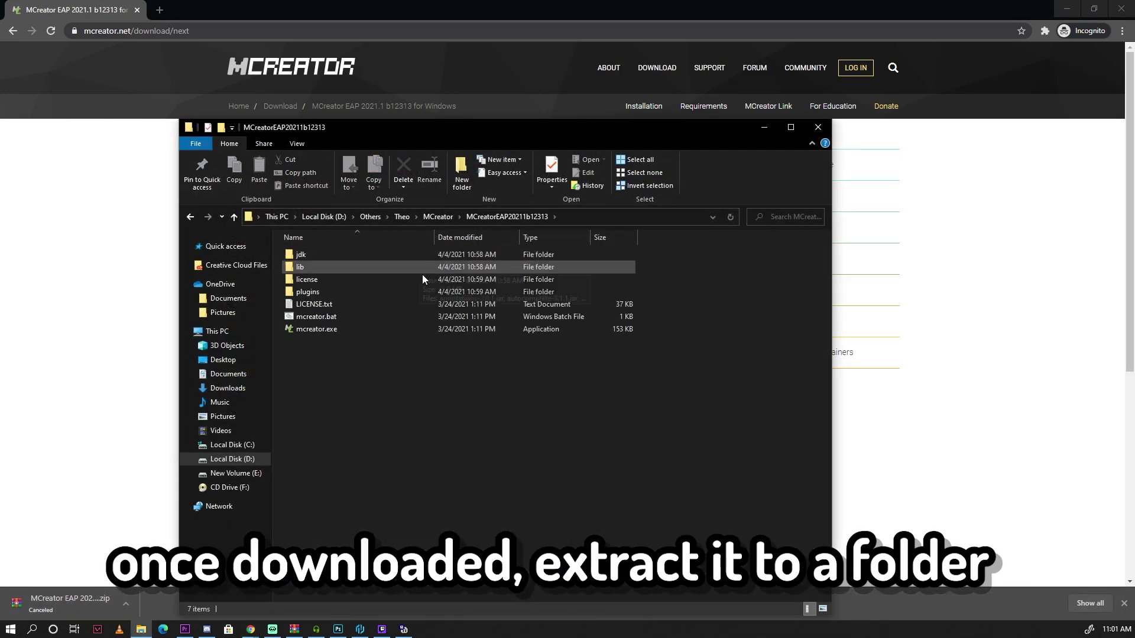
{"action": "double_click", "coordinate": [419, 315]}
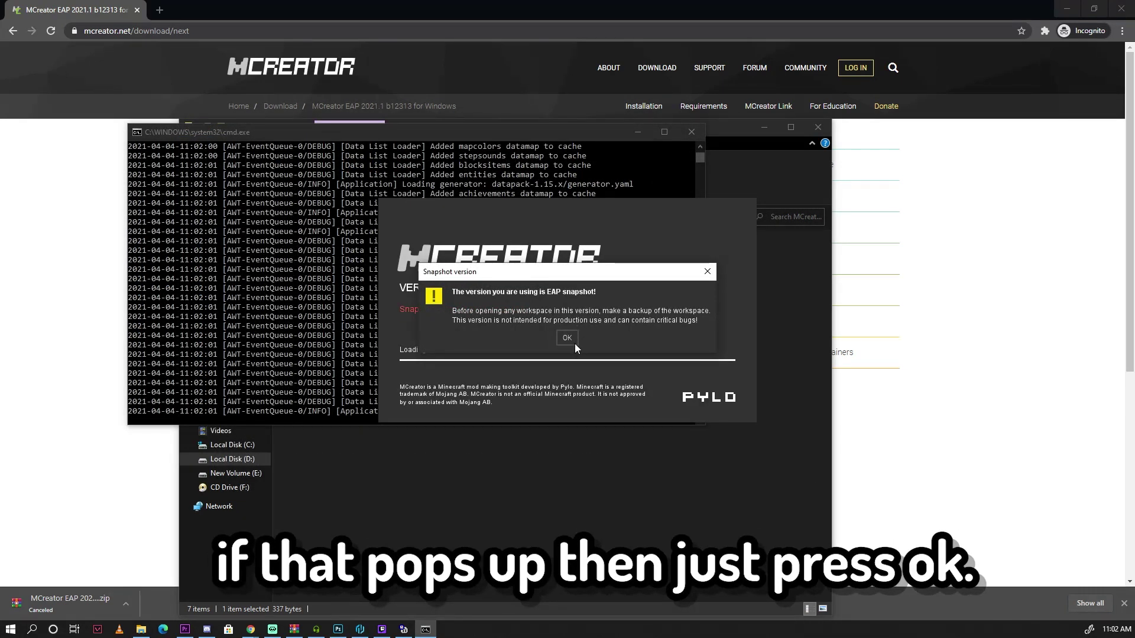
Step: Dismiss the snapshot warning and create the Forge 1.16.5 workspace TutorialModS with its package name
{"action": "left_click", "coordinate": [568, 338]}
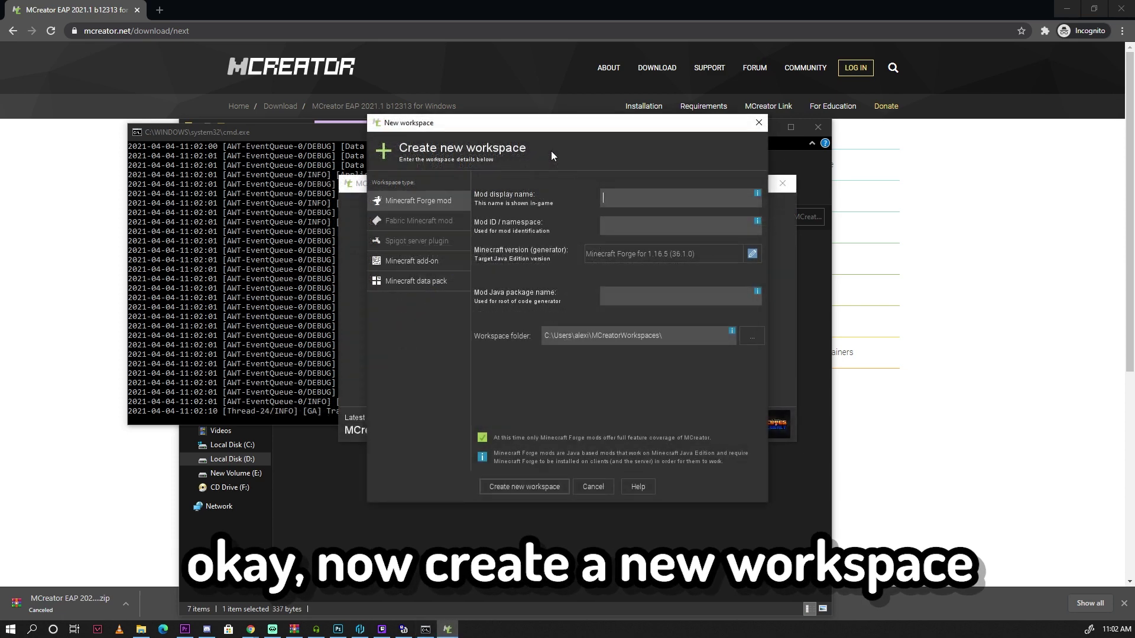
{"action": "type", "text": "Tutorial"}
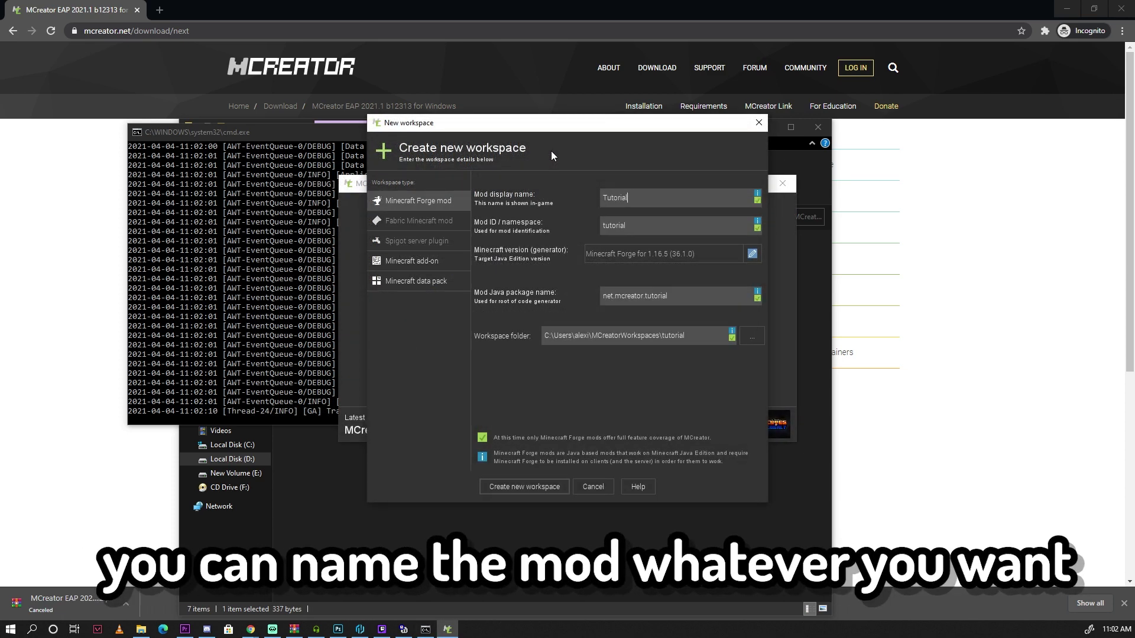
{"action": "type", "text": "Mod"}
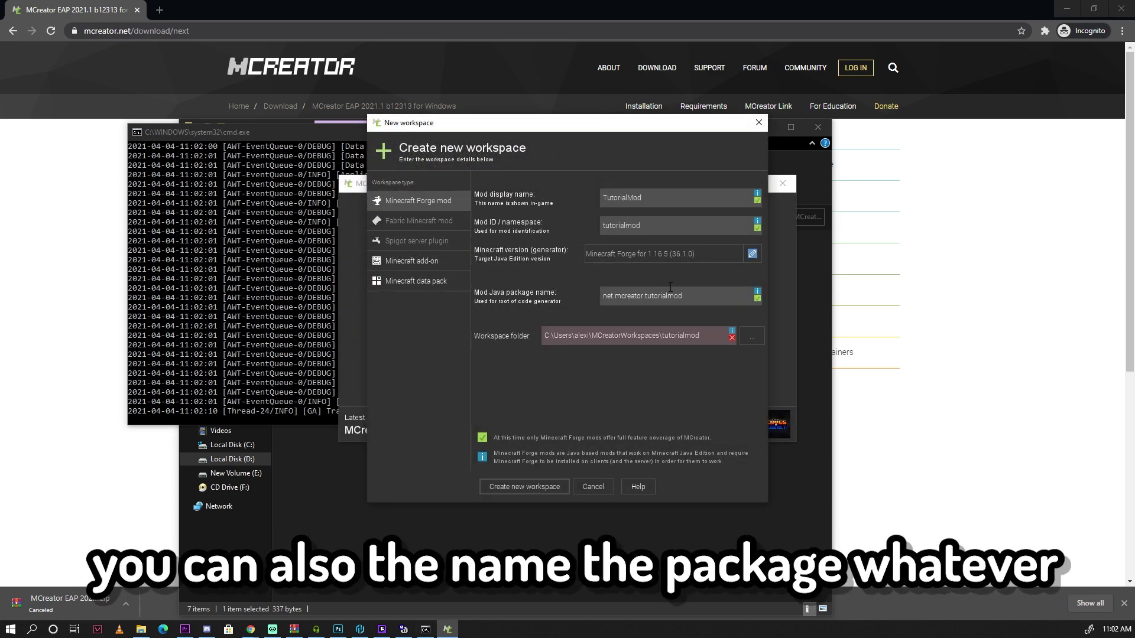
{"action": "left_click", "coordinate": [677, 294]}
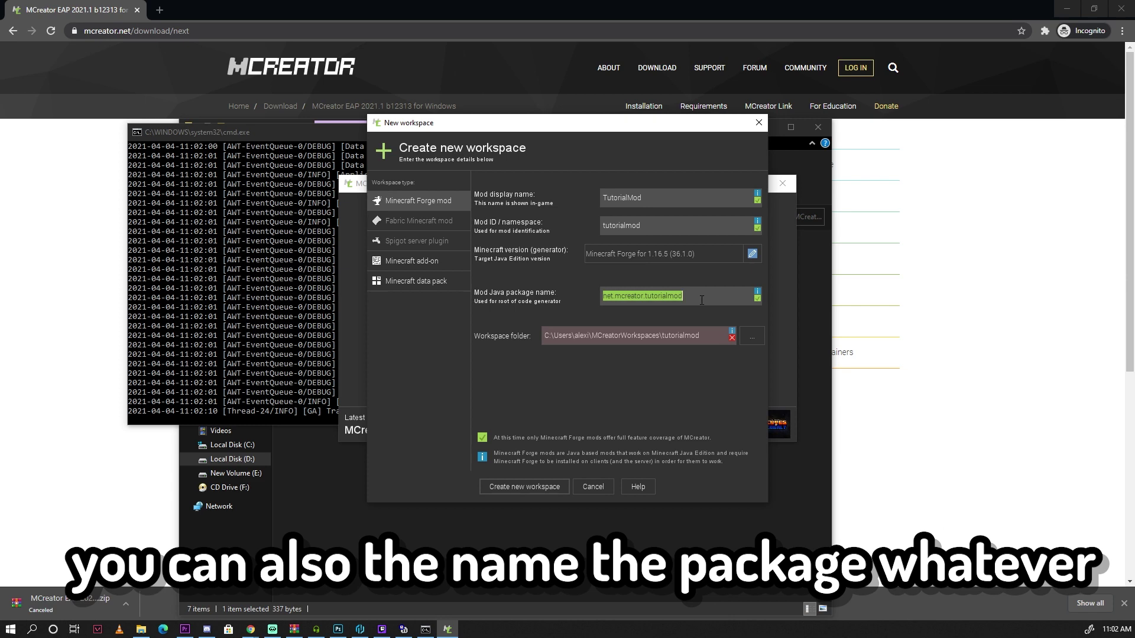
{"action": "left_click", "coordinate": [543, 486]}
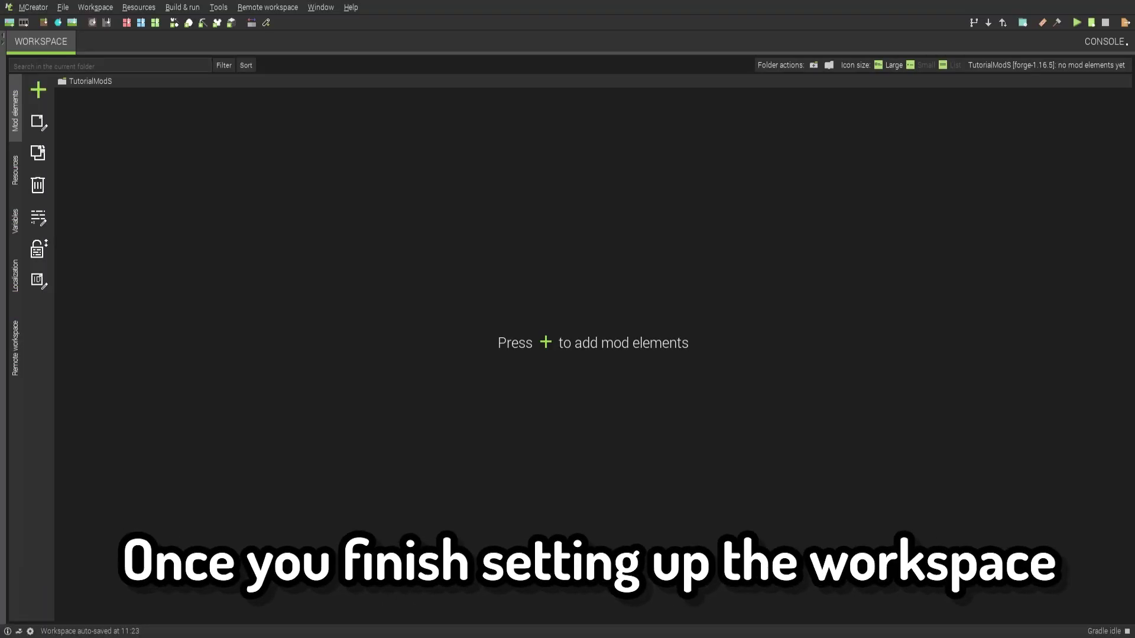
Step: Add a Food element named Poop using a brown poop texture made in Image Maker
{"action": "left_click", "coordinate": [38, 90]}
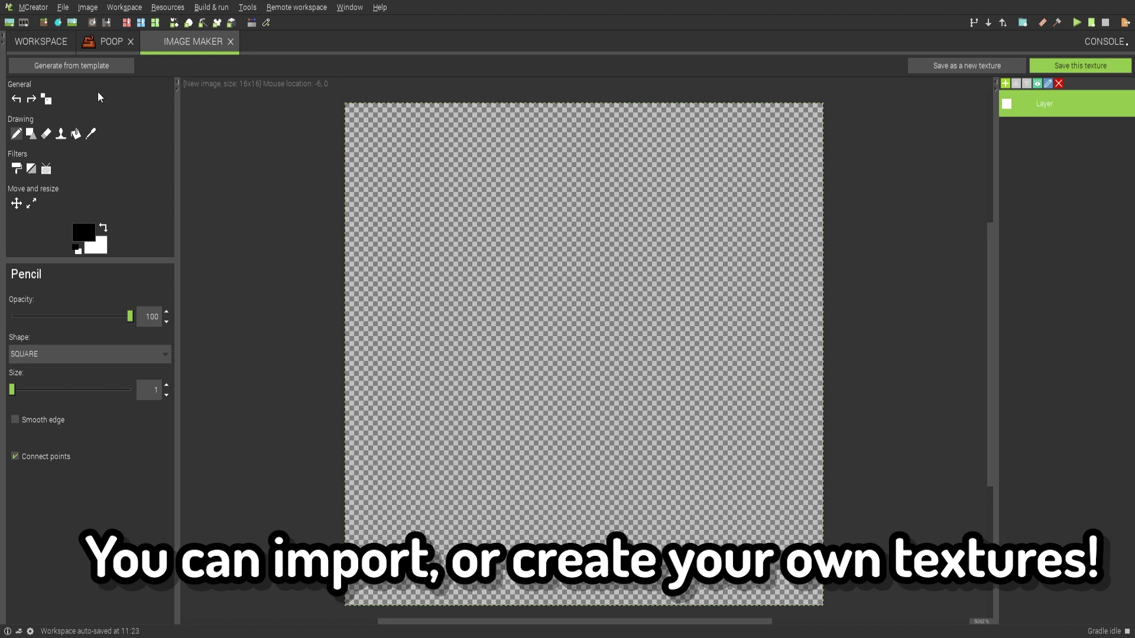
{"action": "left_click", "coordinate": [105, 42]}
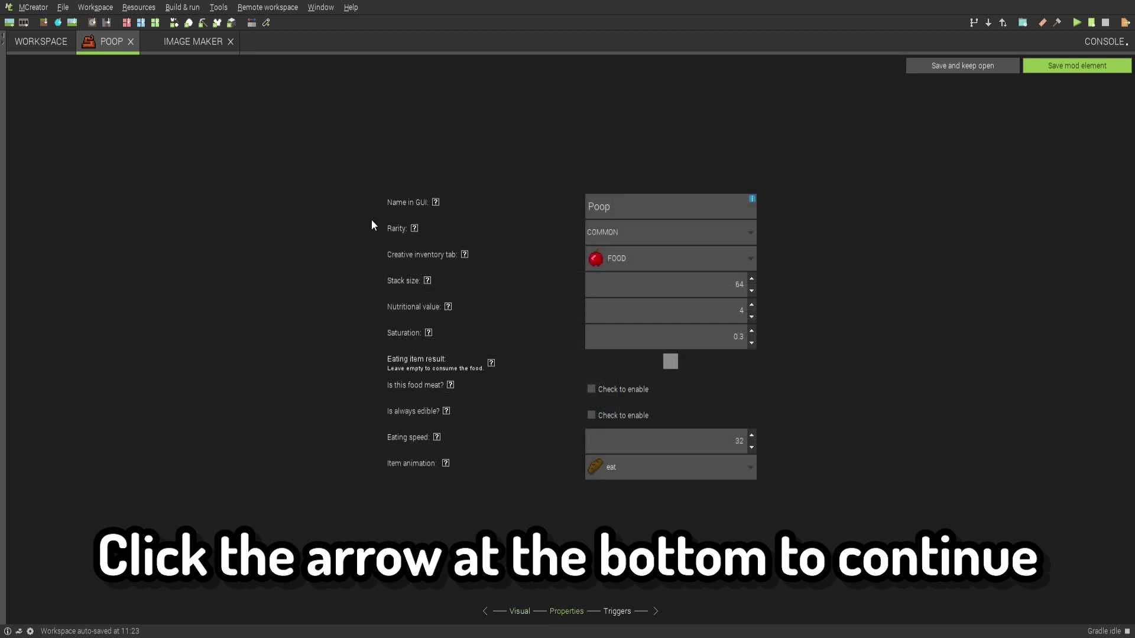
Step: Set the Poop food's rarity to EPIC and make it always edible
{"action": "left_click", "coordinate": [660, 233]}
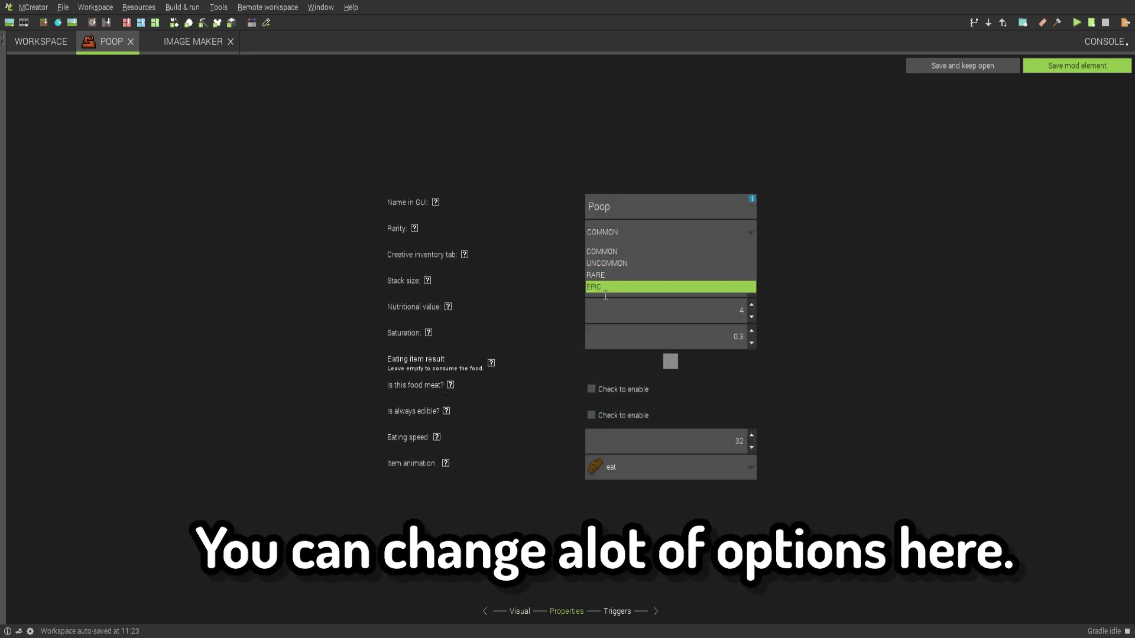
{"action": "left_click", "coordinate": [597, 289]}
{"action": "left_click", "coordinate": [642, 257]}
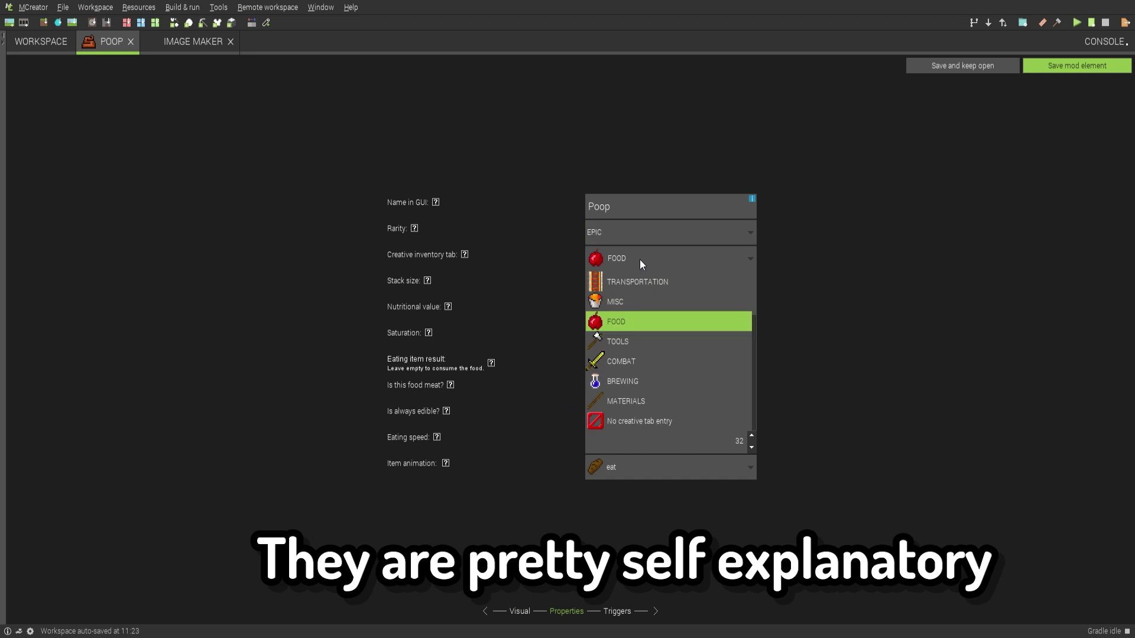
{"action": "left_click", "coordinate": [654, 611]}
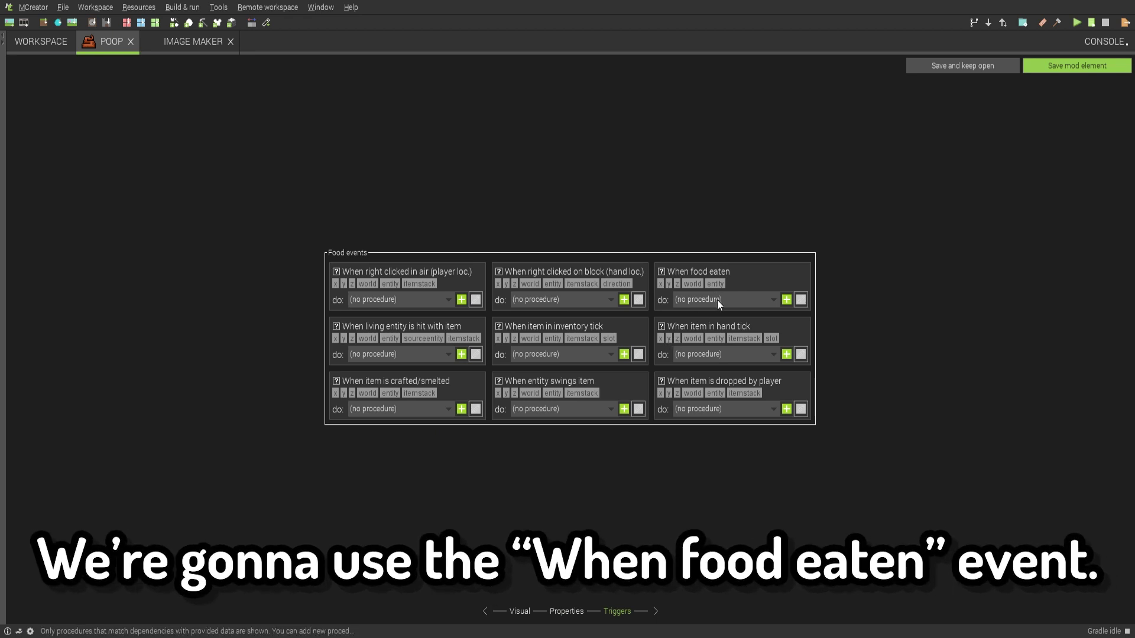
Step: Create the PoopFoodEaten procedure for Poop's When food eaten event
{"action": "left_click", "coordinate": [786, 300]}
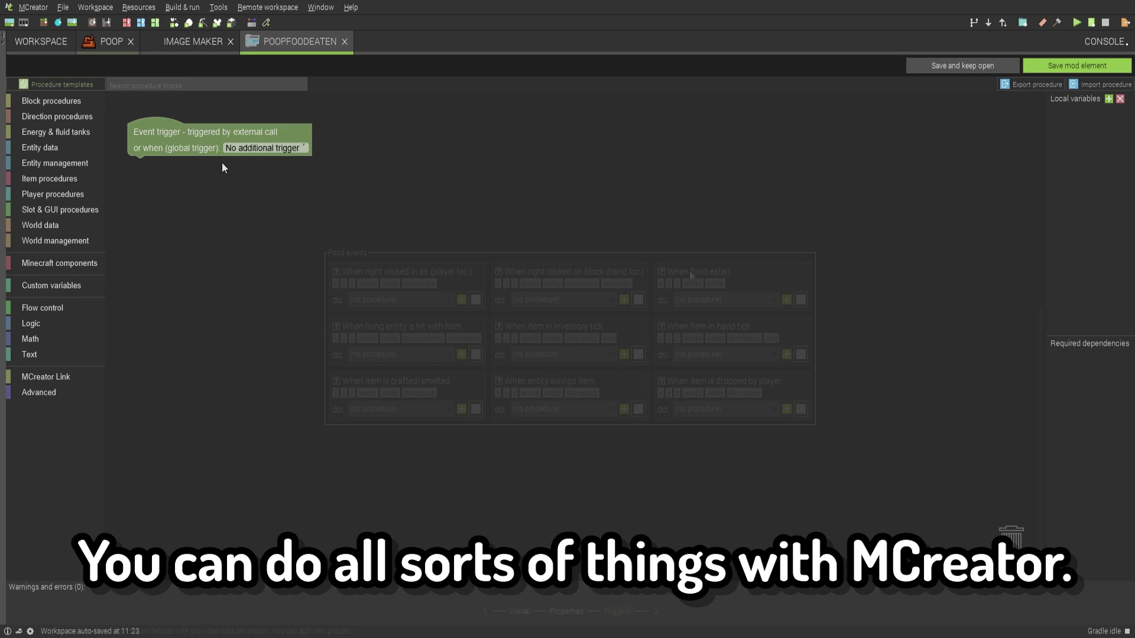
{"action": "left_click", "coordinate": [52, 101]}
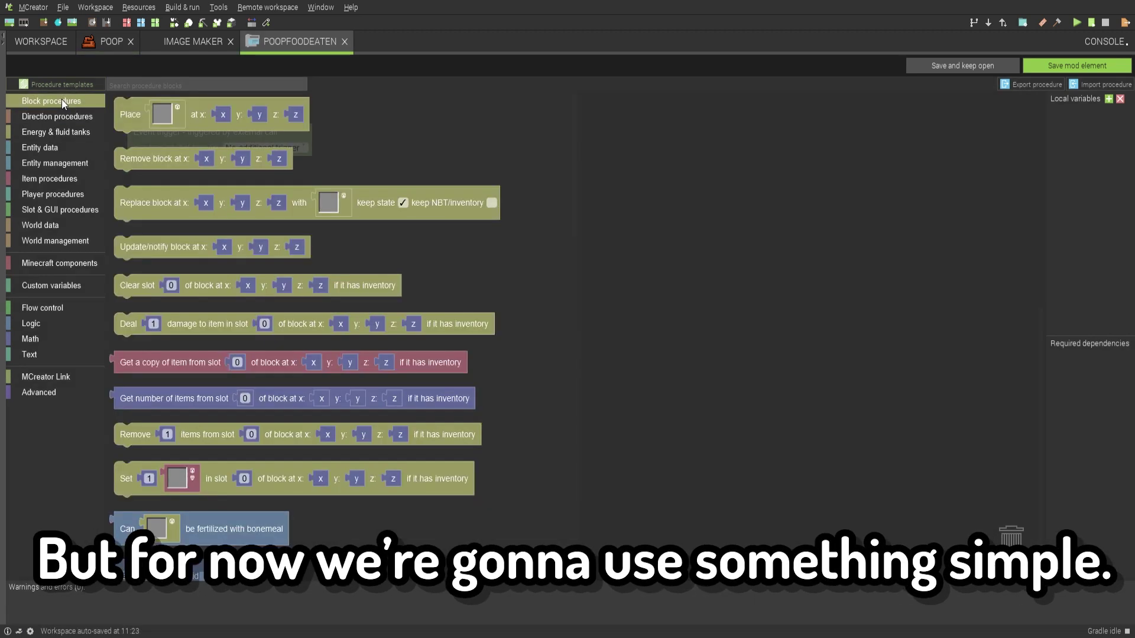
{"action": "scroll", "coordinate": [231, 219], "scroll_direction": "down", "scroll_amount": 5}
{"action": "scroll", "coordinate": [231, 220], "scroll_direction": "down", "scroll_amount": 5}
{"action": "scroll", "coordinate": [232, 220], "scroll_direction": "down", "scroll_amount": 5}
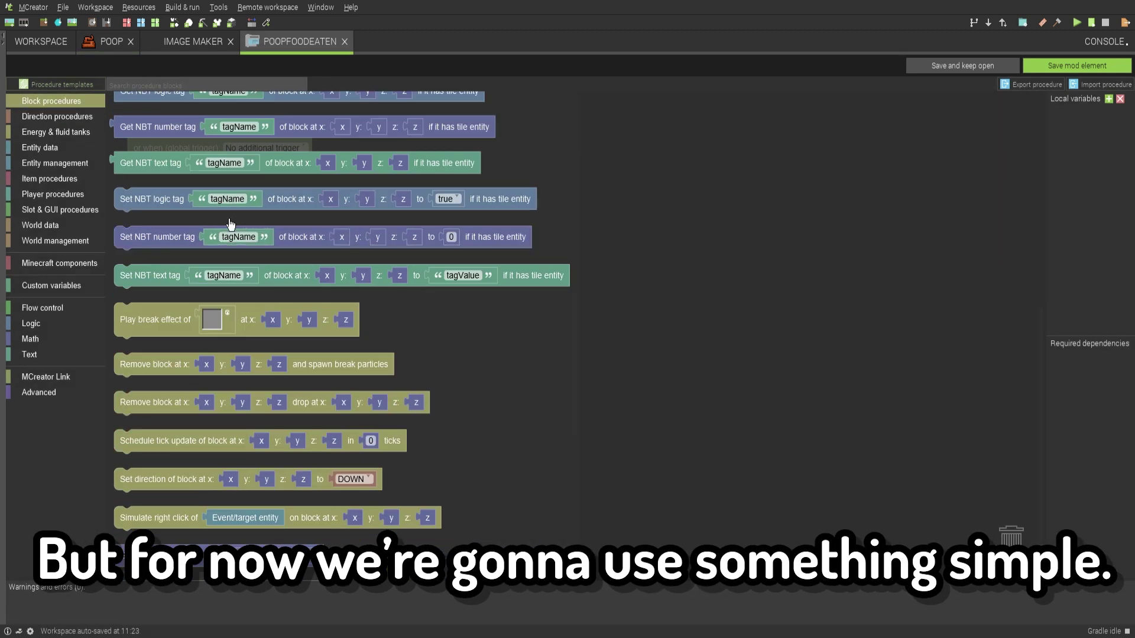
{"action": "scroll", "coordinate": [232, 220], "scroll_direction": "down", "scroll_amount": 5}
Step: Add HUNGER, POISON and RESISTANCE potion blocks to PoopFoodEaten, then save it and Poop
{"action": "left_click", "coordinate": [204, 84]}
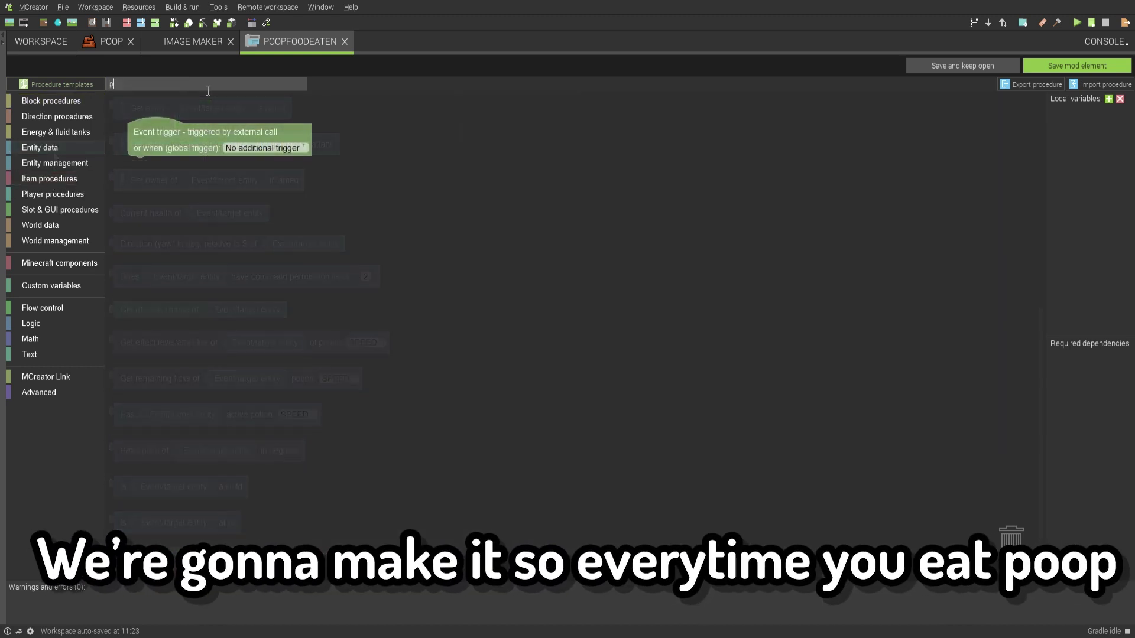
{"action": "type", "text": "potion"}
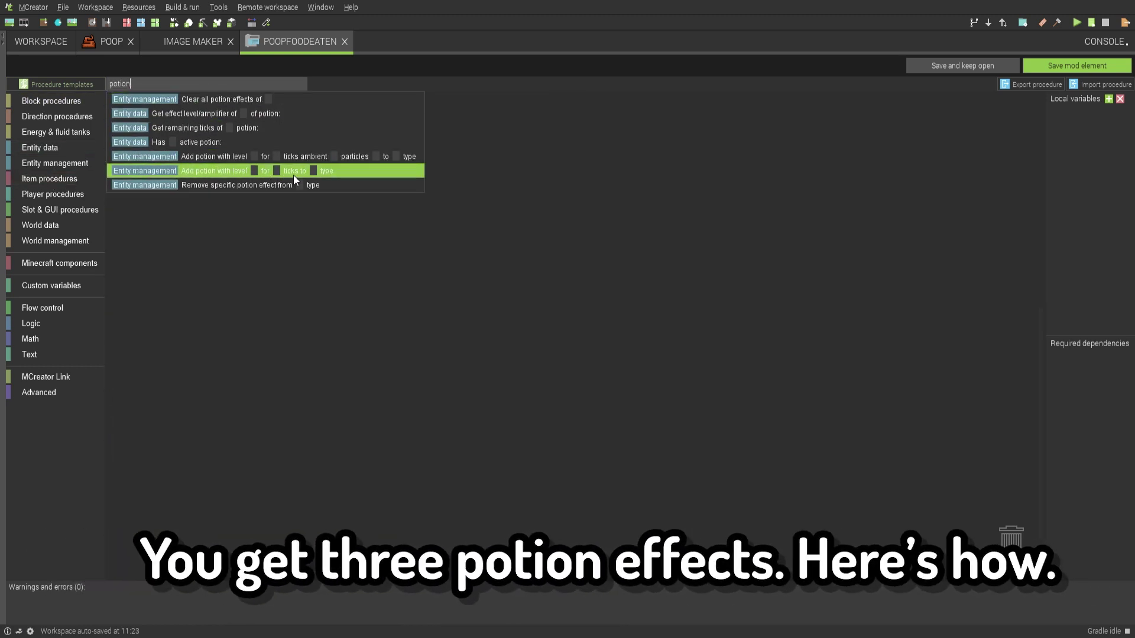
{"action": "left_click", "coordinate": [214, 156]}
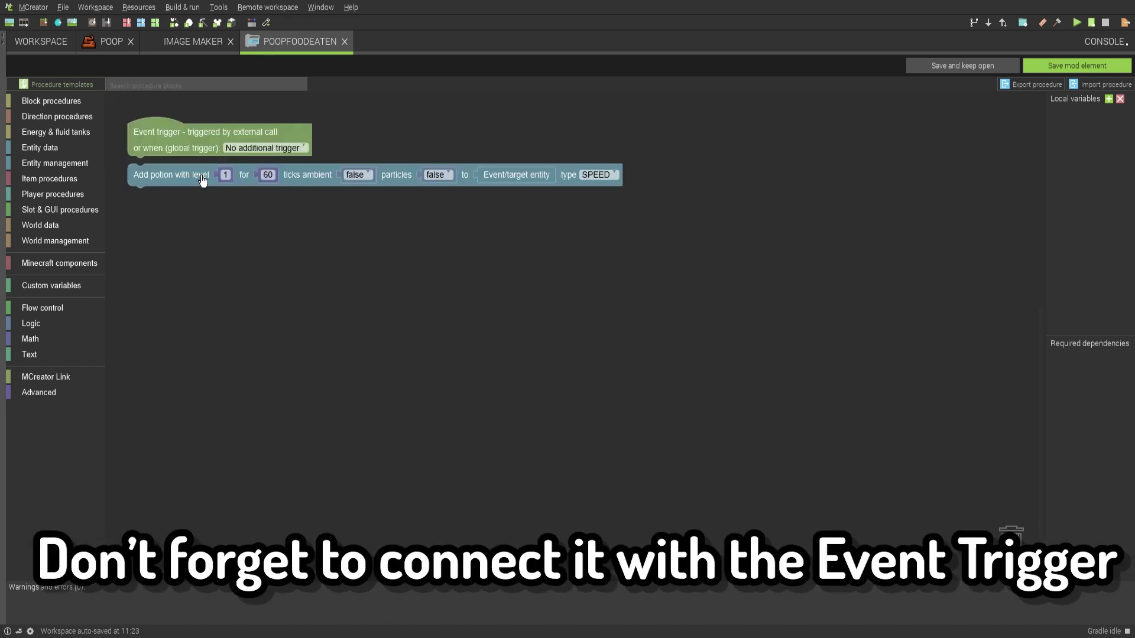
{"action": "left_click_drag", "start_coordinate": [201, 176], "coordinate": [199, 167]}
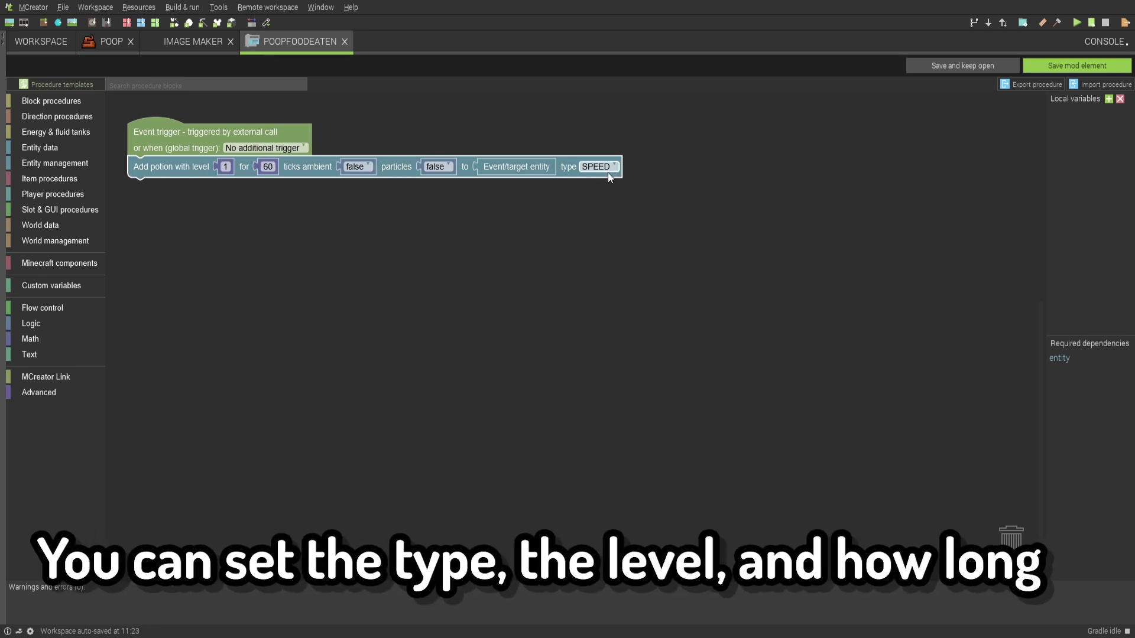
{"action": "left_click", "coordinate": [611, 169]}
{"action": "scroll", "coordinate": [606, 246], "scroll_direction": "down", "scroll_amount": 3}
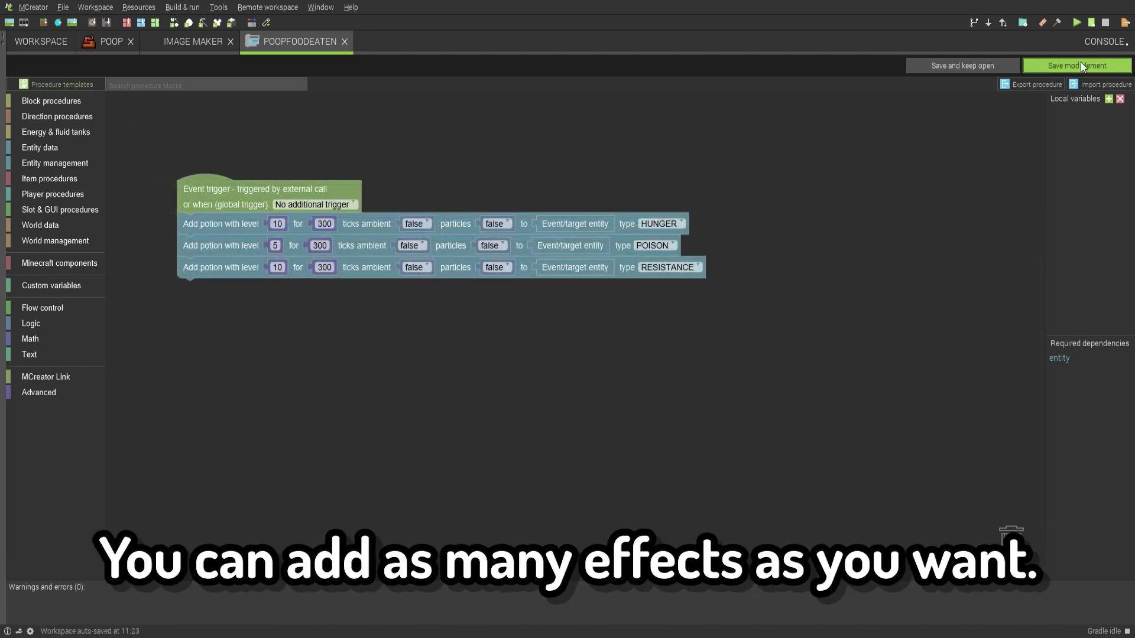
{"action": "left_click", "coordinate": [1080, 62]}
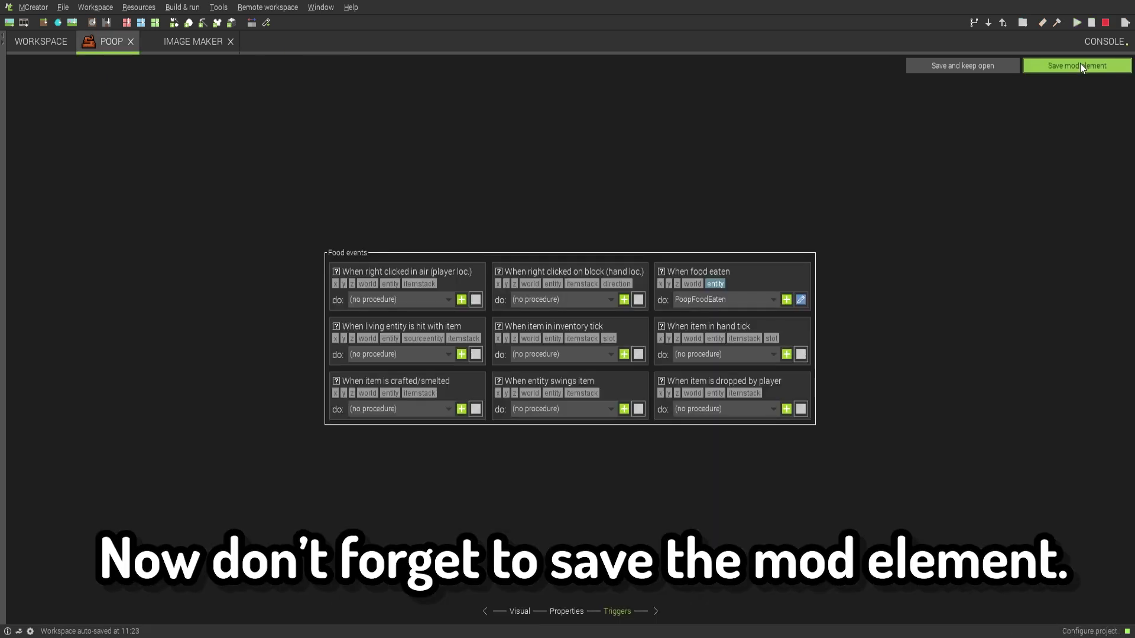
{"action": "left_click", "coordinate": [1080, 63]}
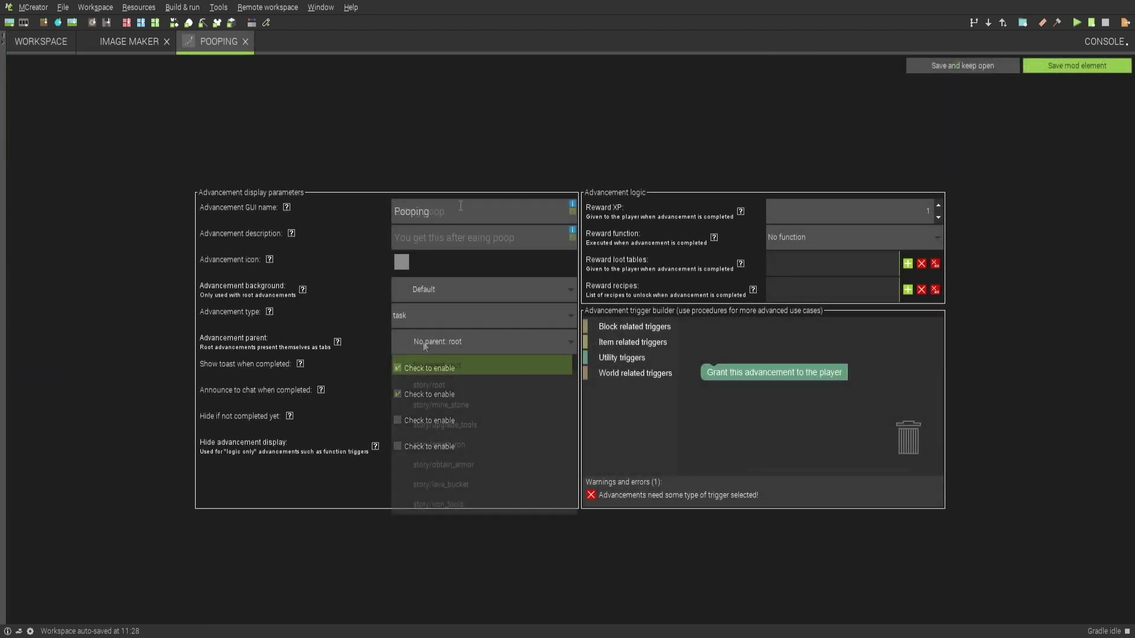
Step: Give the Pooping advancement a root parent, 100 XP reward, and a Poop-consumed grant trigger
{"action": "left_click", "coordinate": [427, 368]}
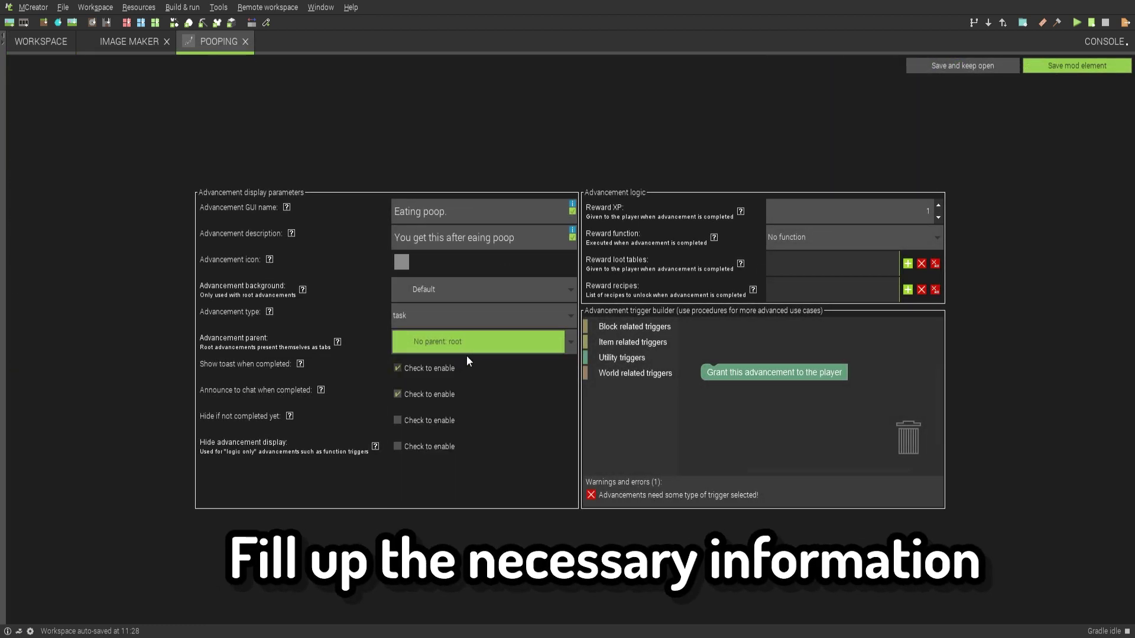
{"action": "left_click", "coordinate": [851, 211]}
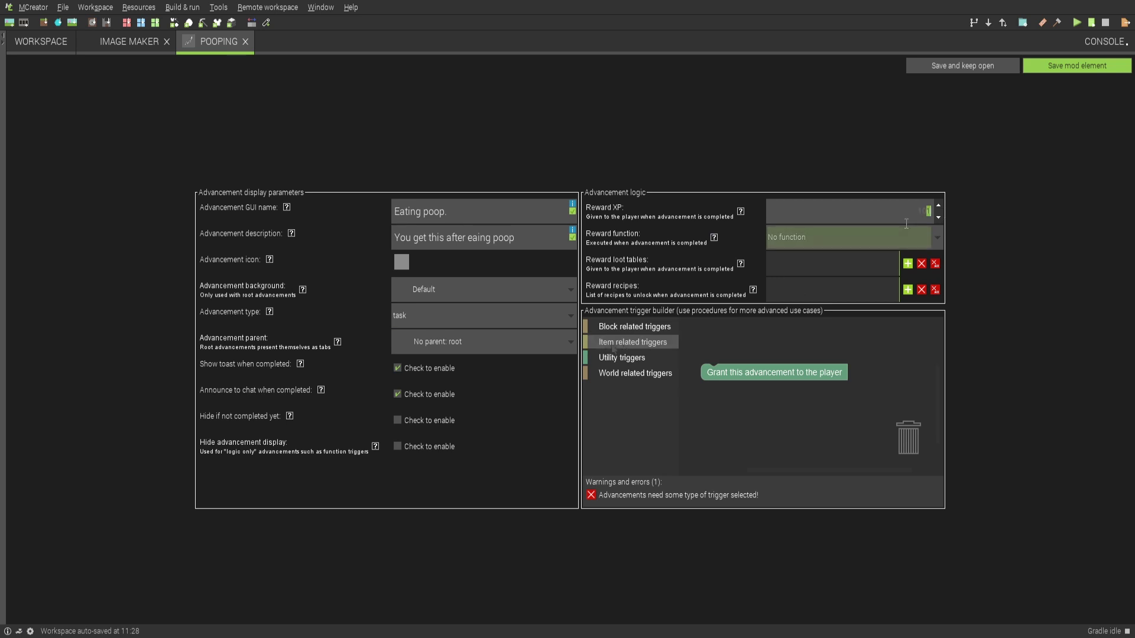
{"action": "type", "text": "00"}
{"action": "left_click", "coordinate": [632, 341]}
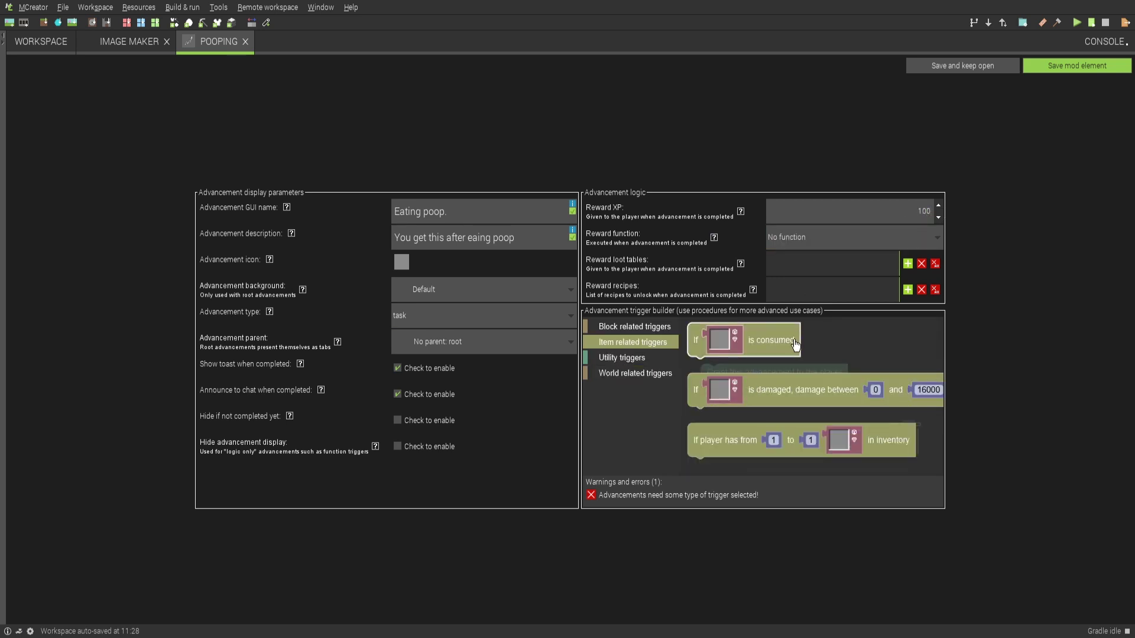
{"action": "left_click", "coordinate": [717, 338]}
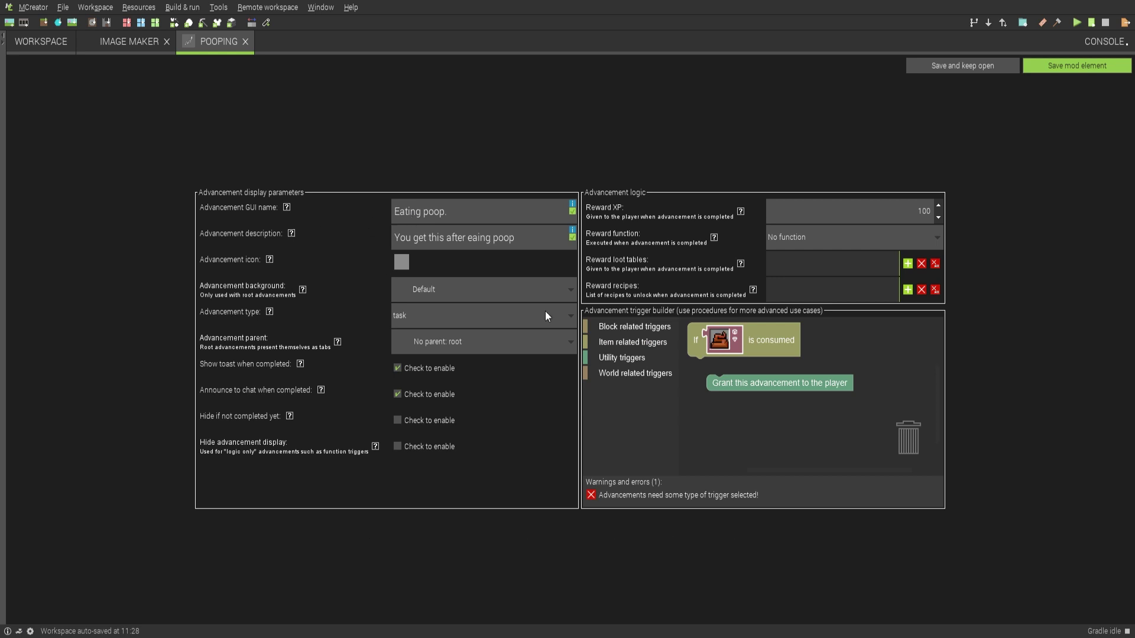
{"action": "left_click_drag", "start_coordinate": [793, 385], "coordinate": [764, 375]}
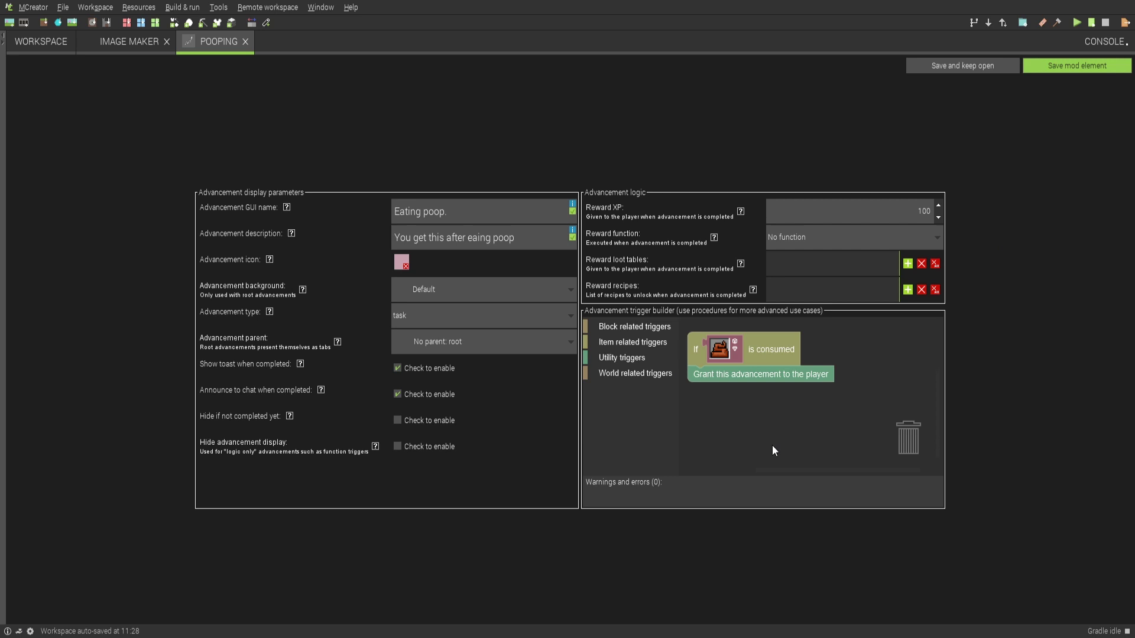
Step: Save the Pooping advancement and add a Dimension element named PoopDimension
{"action": "left_click", "coordinate": [1063, 67]}
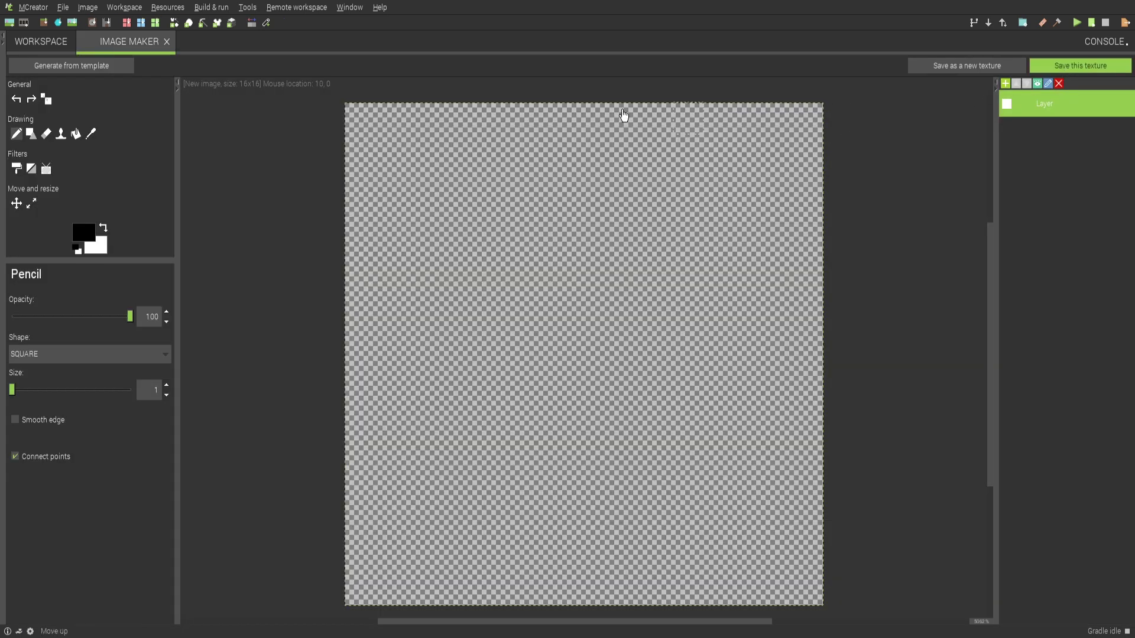
{"action": "left_click", "coordinate": [36, 42]}
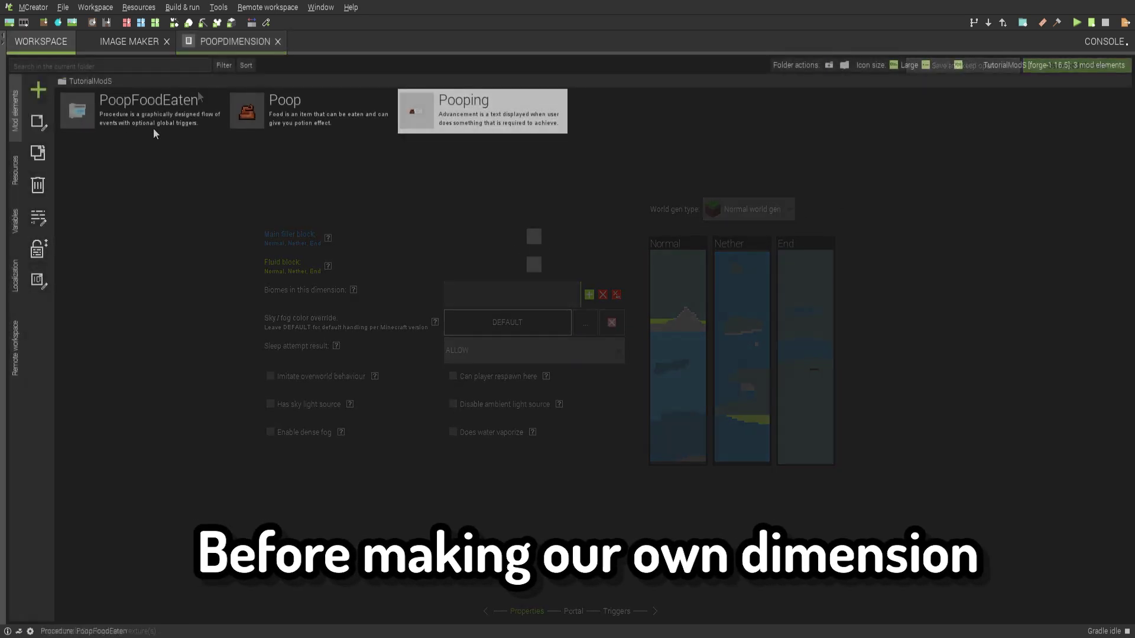
Step: Create the PoopBlock block element with its brown poop textures
{"action": "left_click", "coordinate": [38, 89]}
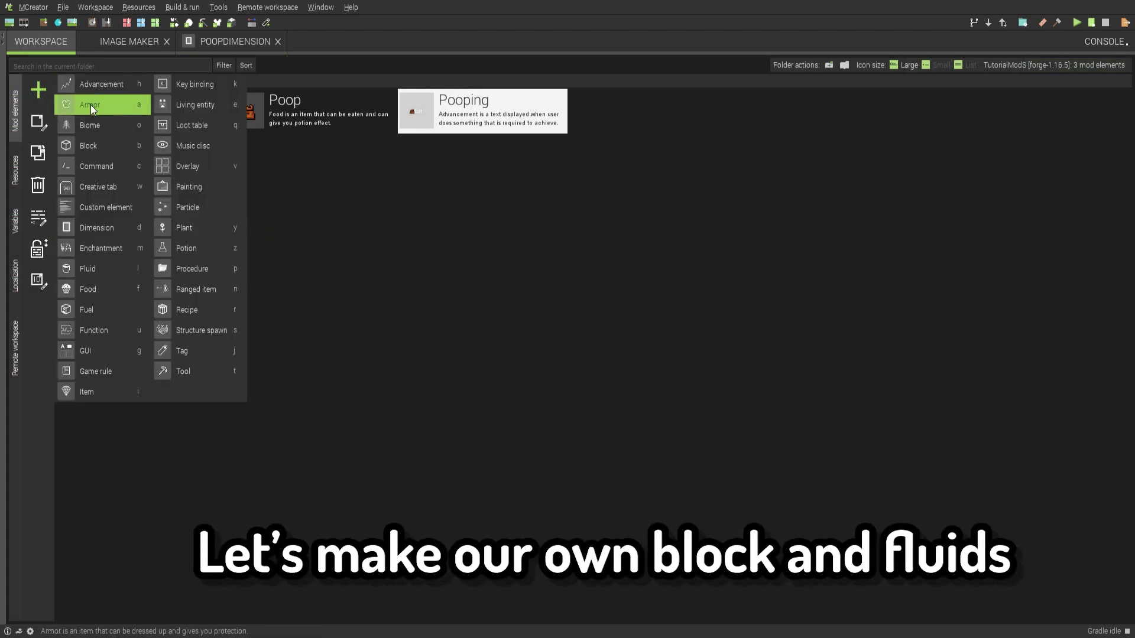
{"action": "left_click", "coordinate": [89, 146]}
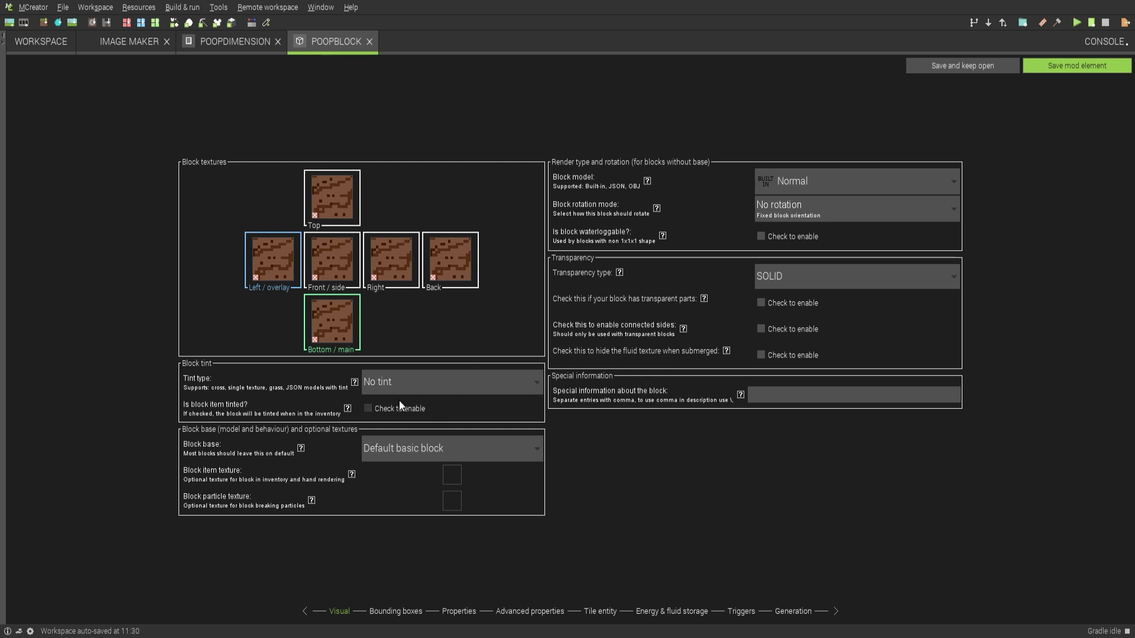
{"action": "left_click", "coordinate": [741, 610]}
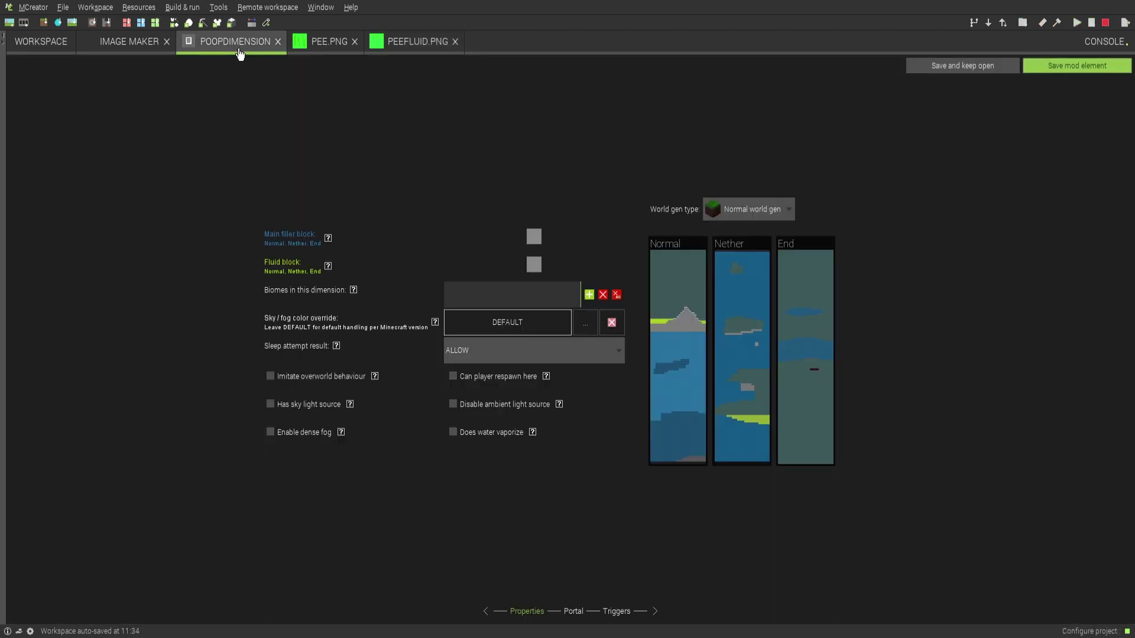
Step: Keep PoopDimension's sleep result at ALLOW and configure its portal settings
{"action": "left_click", "coordinate": [513, 355]}
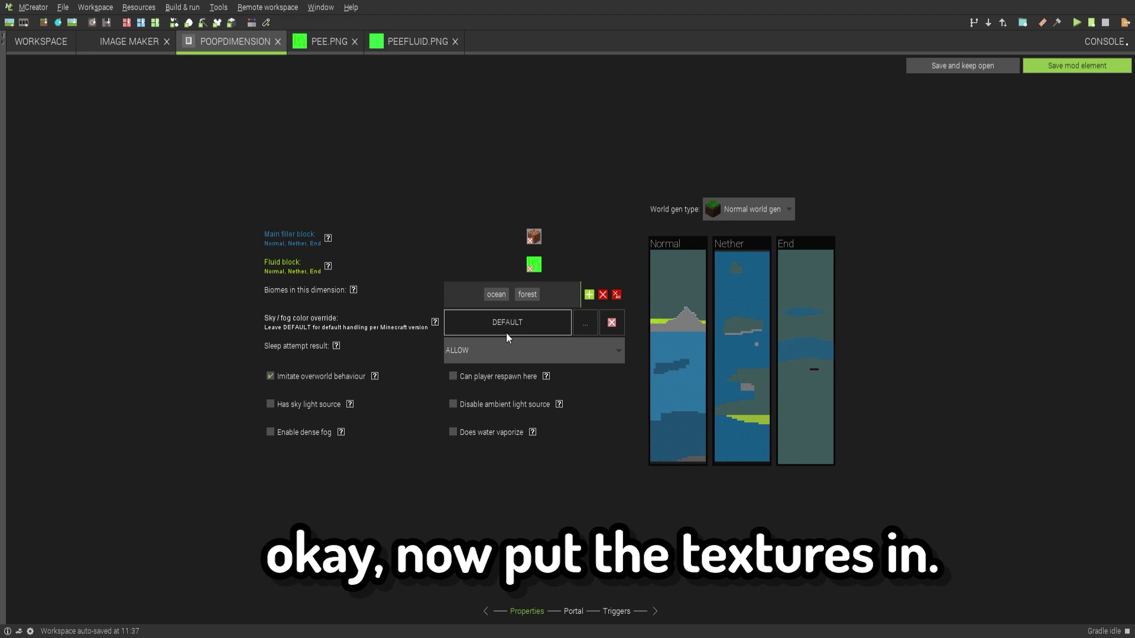
{"action": "left_click", "coordinate": [655, 611]}
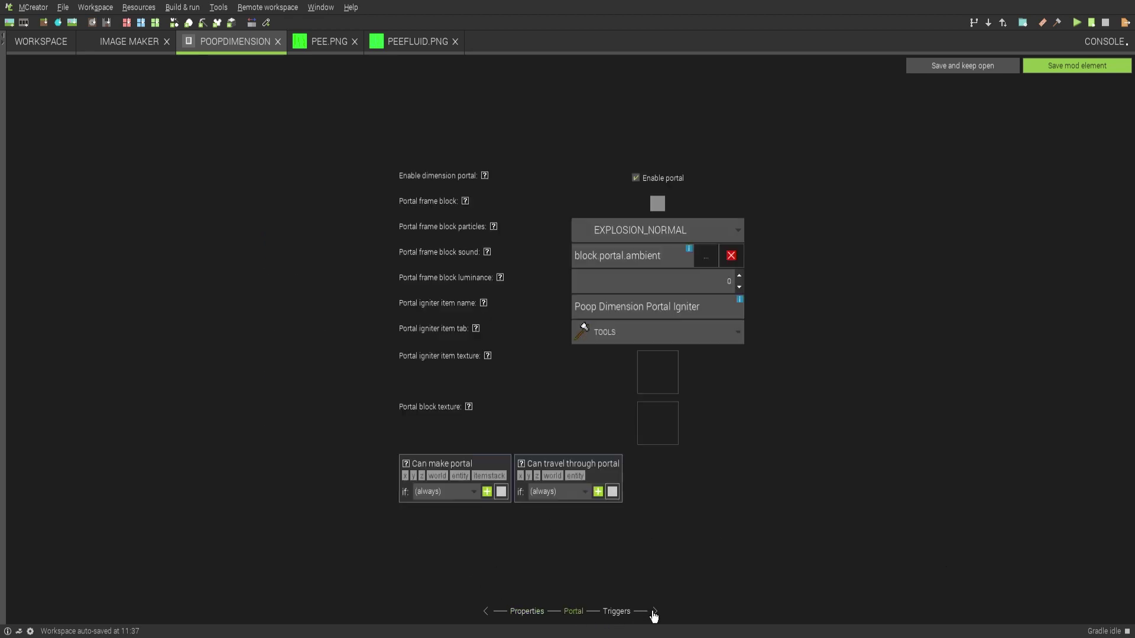
{"action": "left_click", "coordinate": [655, 204]}
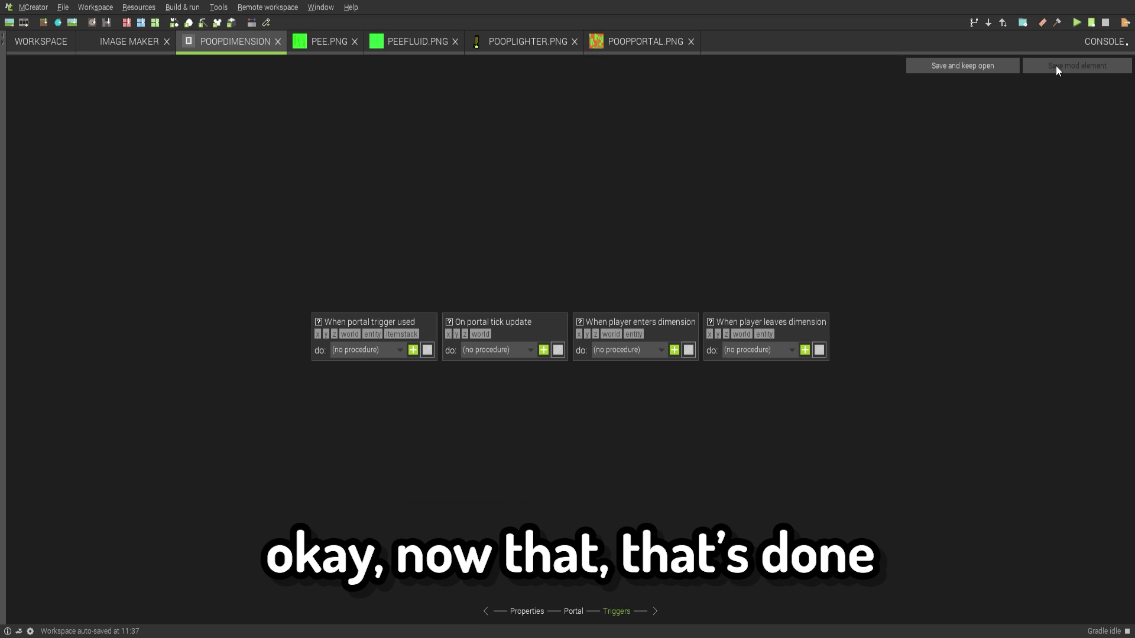
Step: Save PoopDimension, then add a Poop Portal advancement triggered on entering CUSTOM:PoopDimension
{"action": "left_click", "coordinate": [1056, 69]}
{"action": "left_click", "coordinate": [39, 42]}
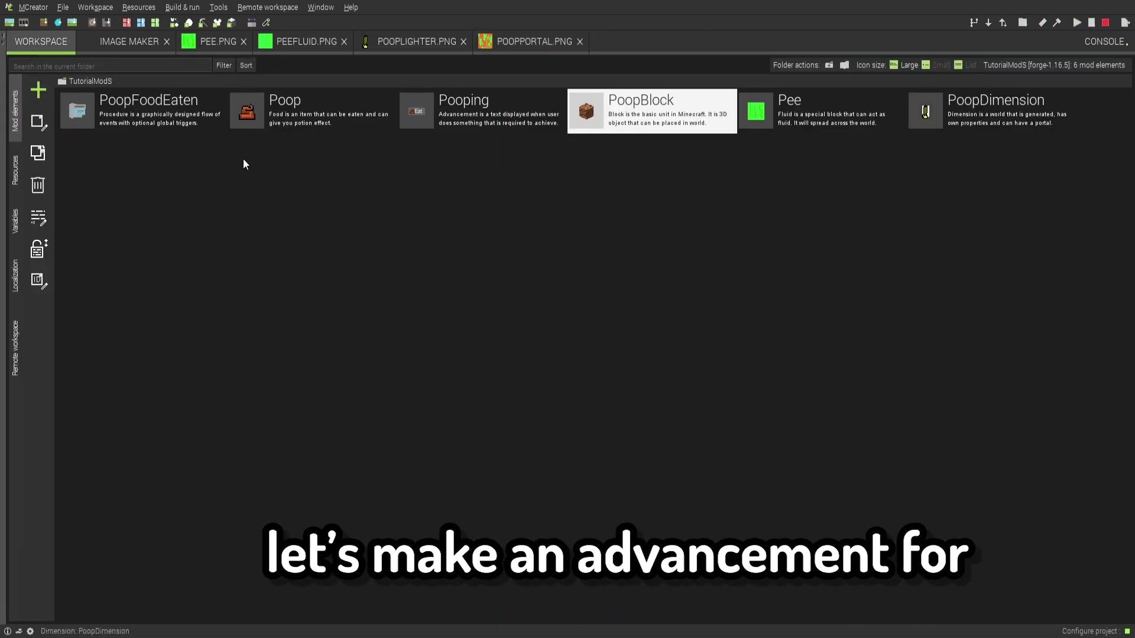
{"action": "left_click", "coordinate": [37, 89]}
{"action": "left_click", "coordinate": [102, 84]}
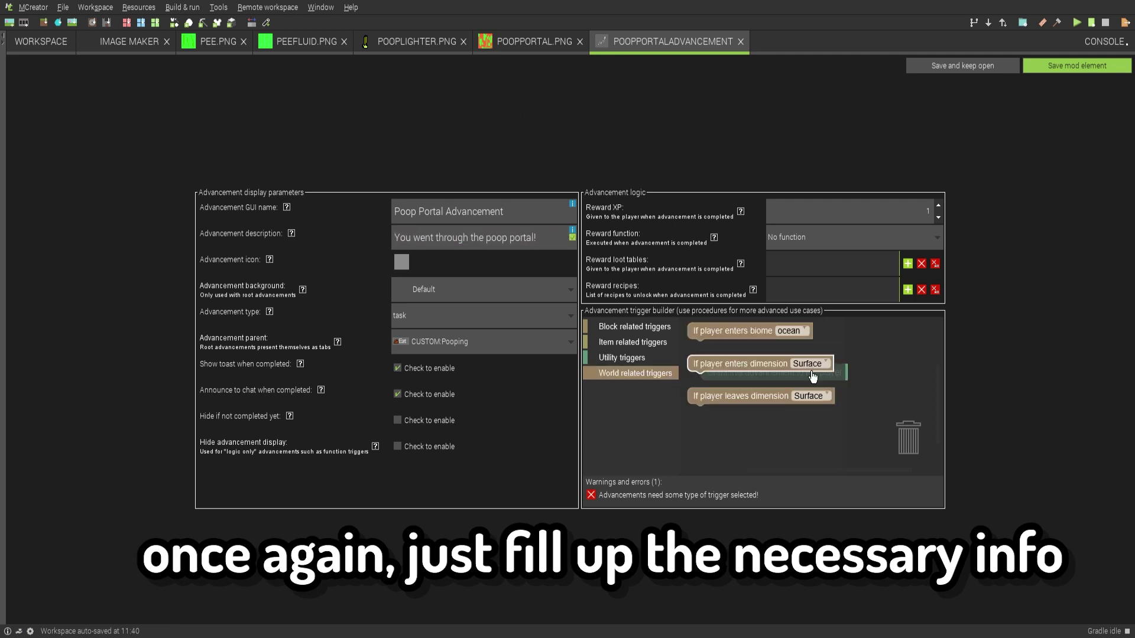
{"action": "left_click_drag", "start_coordinate": [813, 375], "coordinate": [748, 380]}
{"action": "left_click", "coordinate": [826, 363]}
{"action": "left_click", "coordinate": [822, 439]}
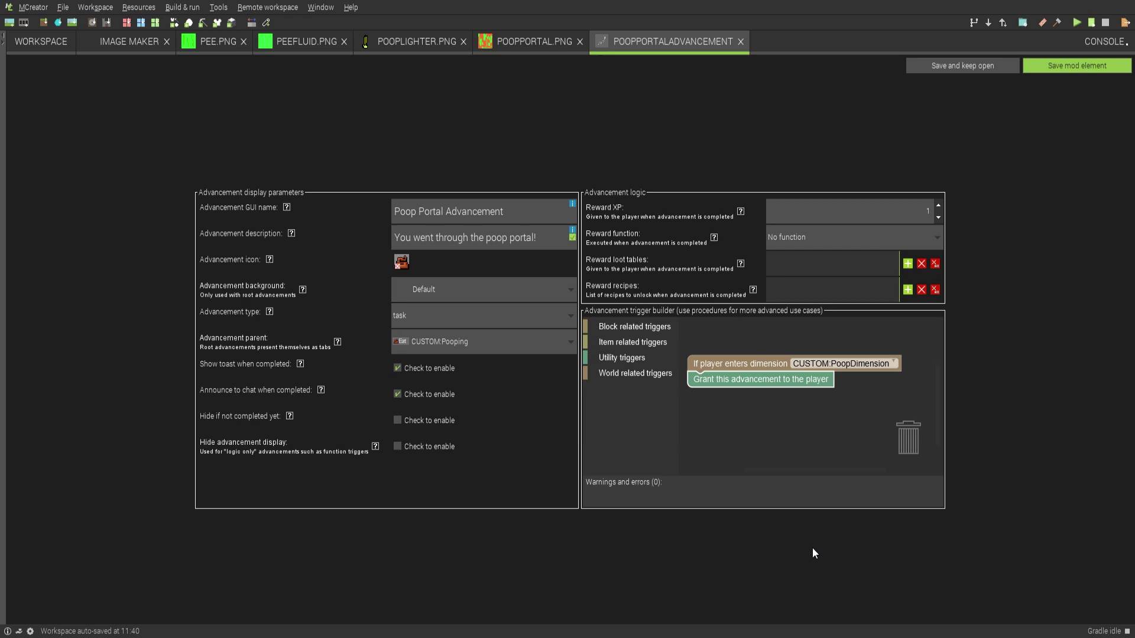
{"action": "left_click", "coordinate": [1064, 66]}
Step: Check PoopDimension's triggers page, close it, and launch the Minecraft client via Run client
{"action": "double_click", "coordinate": [1007, 100]}
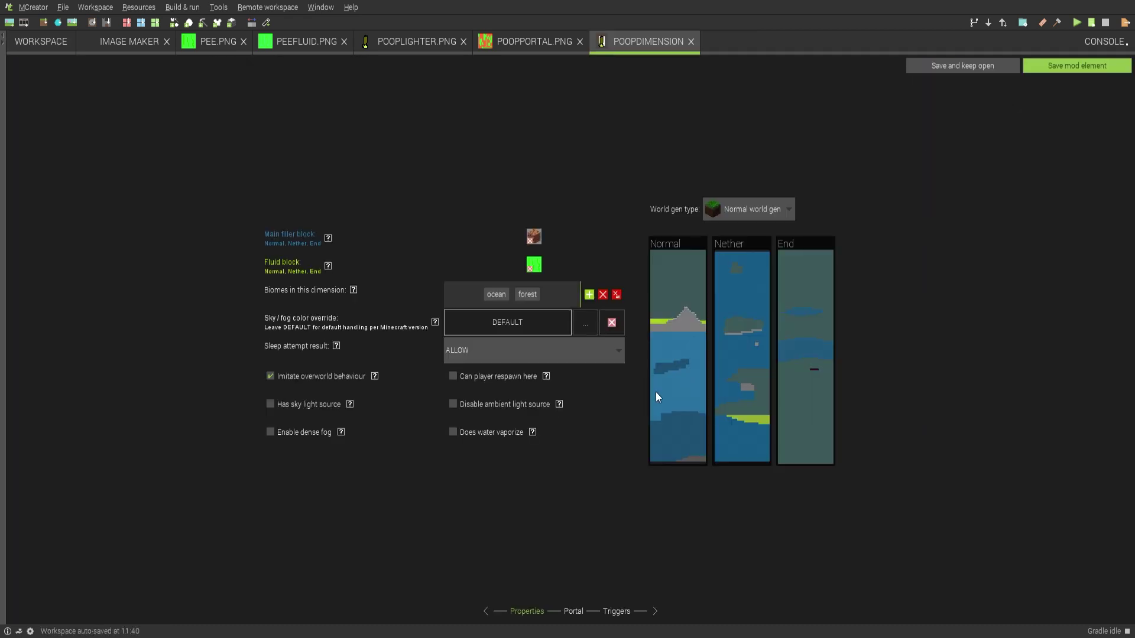
{"action": "left_click", "coordinate": [654, 611]}
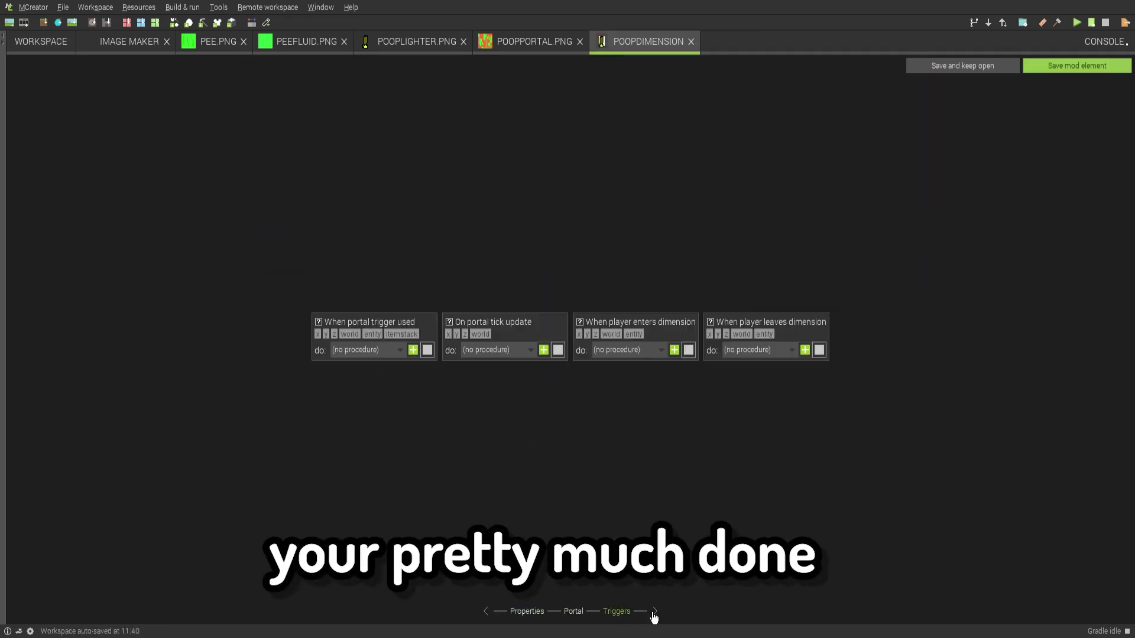
{"action": "left_click", "coordinate": [1077, 66]}
{"action": "left_click", "coordinate": [183, 7]}
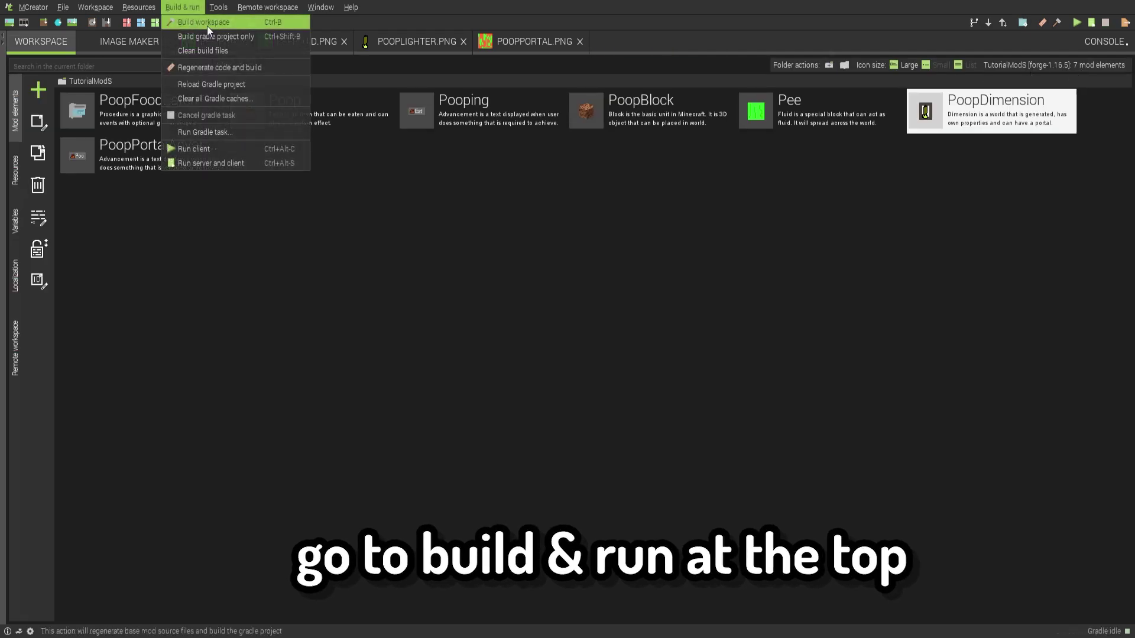
{"action": "left_click", "coordinate": [195, 148]}
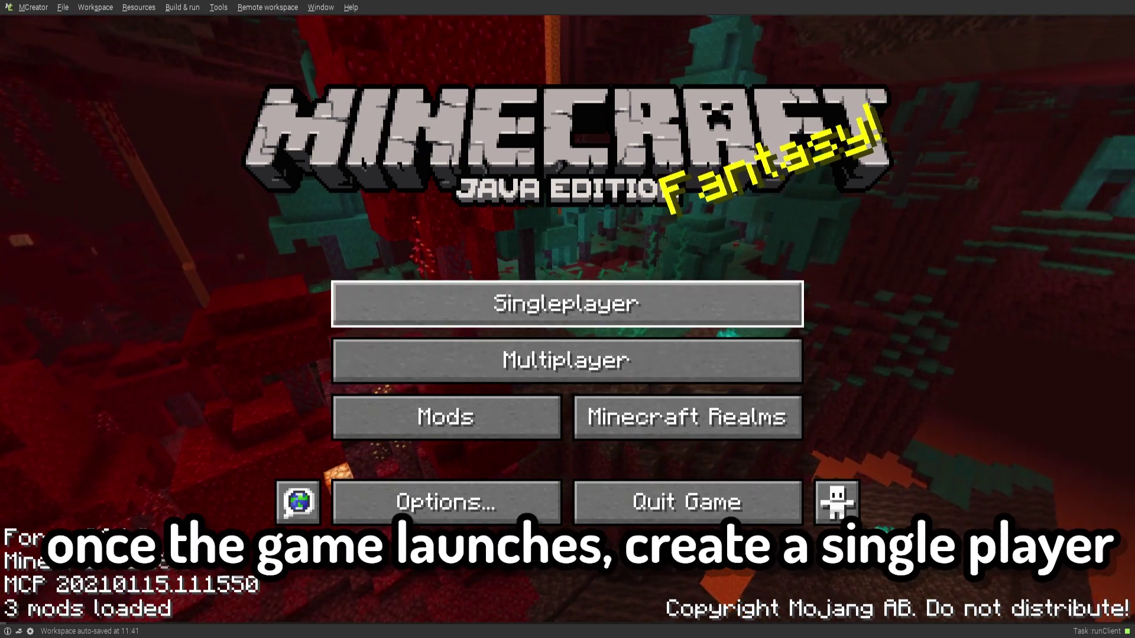
Step: Create and enter a new singleplayer world named PoopTesting
{"action": "left_click", "coordinate": [567, 303]}
{"action": "left_click", "coordinate": [733, 514]}
{"action": "key", "text": "ctrl+a"}
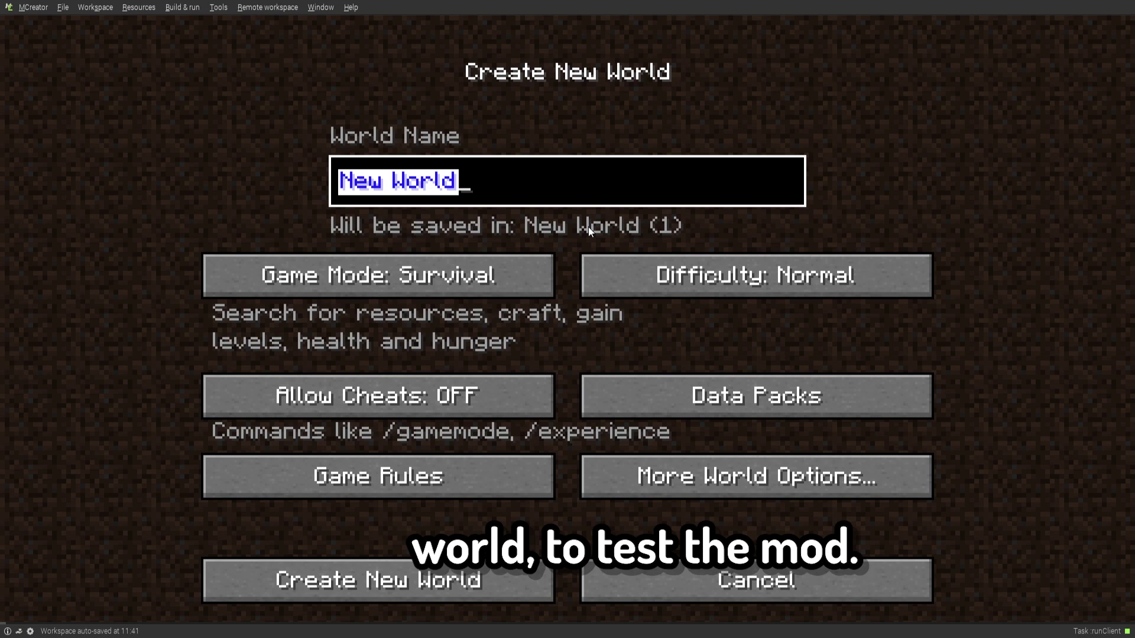
{"action": "type", "text": "PoopTesting"}
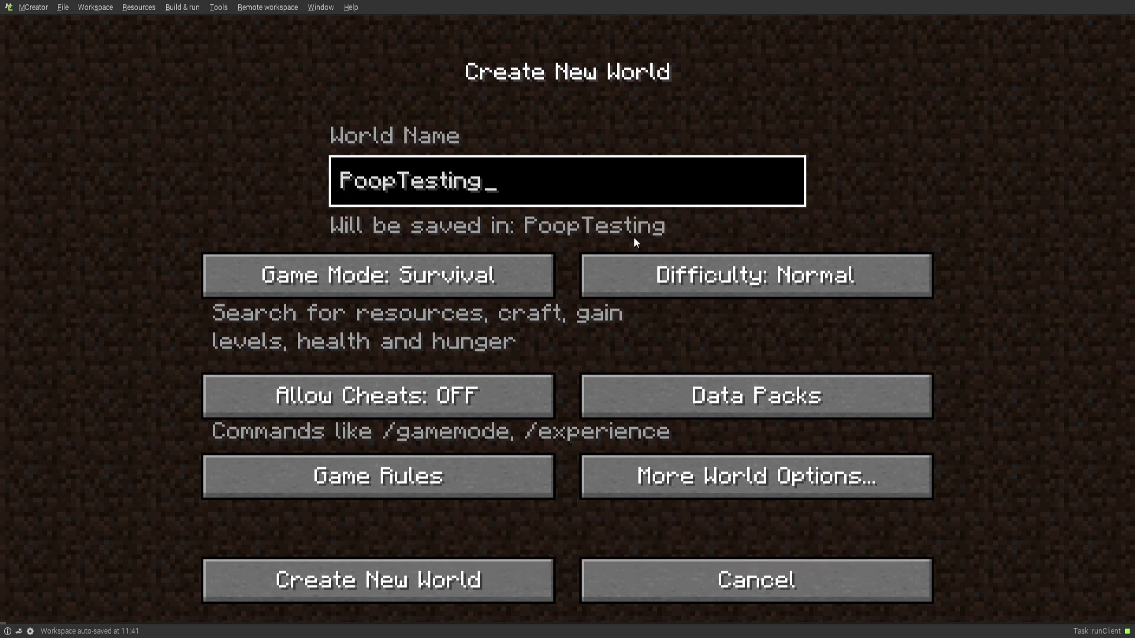
{"action": "left_click", "coordinate": [755, 275]}
{"action": "left_click", "coordinate": [690, 279]}
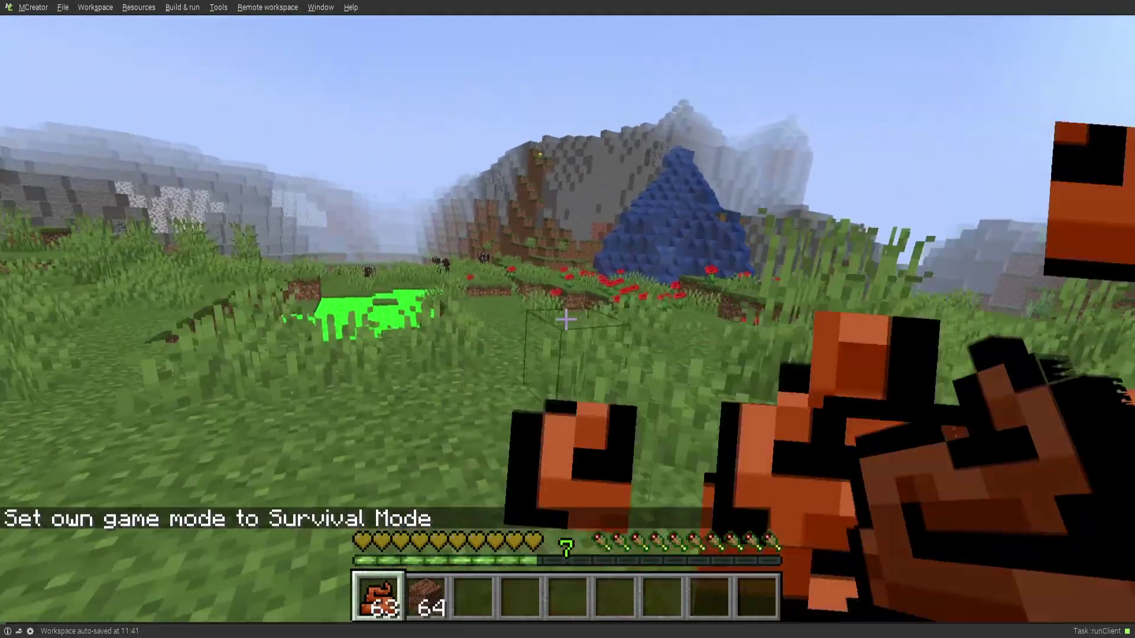
{"action": "type", "text": "/gamemode creative"}
Step: Switch to creative with /gamemode creative and put the Poop Igniter from Tools in the hotbar
{"action": "key", "text": "Return"}
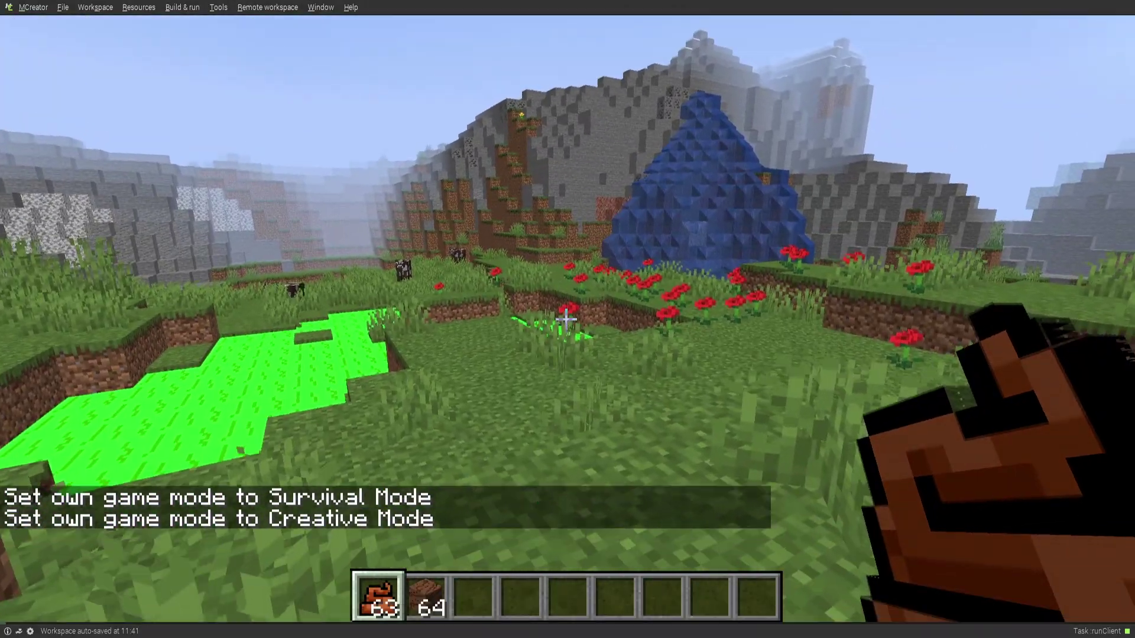
{"action": "key", "text": "e"}
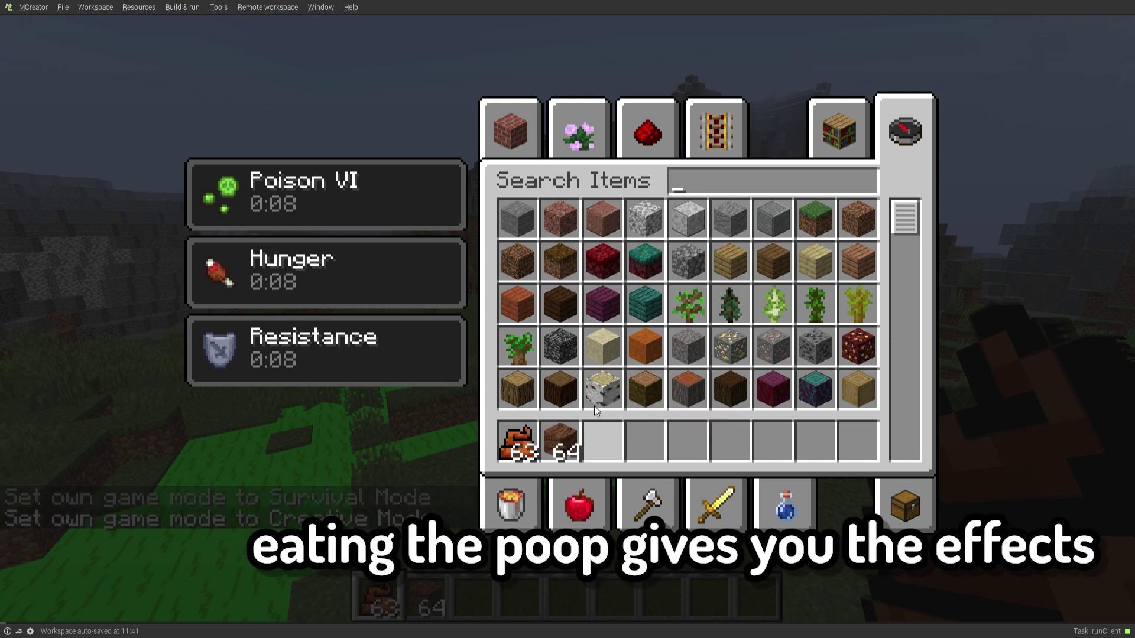
{"action": "left_click", "coordinate": [648, 505]}
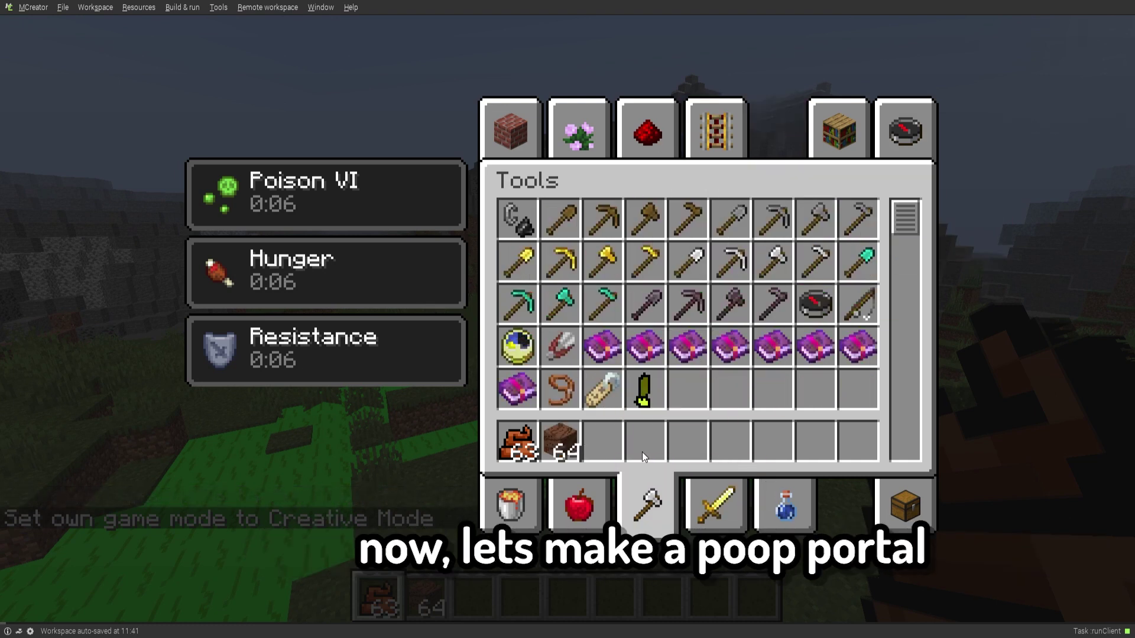
{"action": "left_click", "coordinate": [644, 390], "text": "shift"}
{"action": "key", "text": "e"}
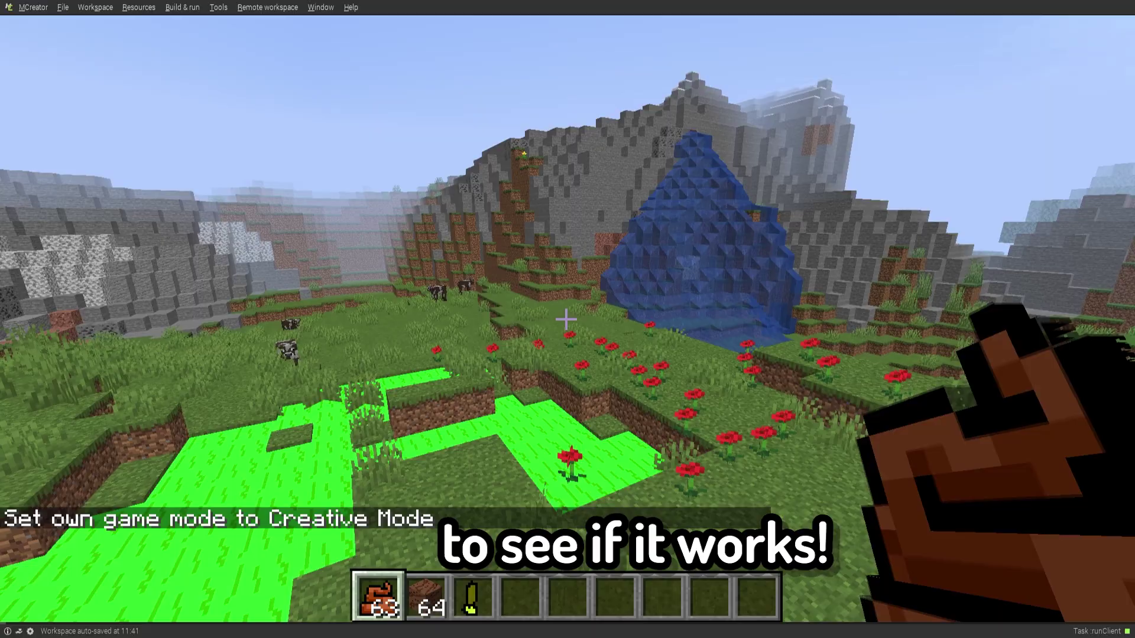
{"action": "scroll", "coordinate": [567, 319], "scroll_direction": "up", "scroll_amount": 1}
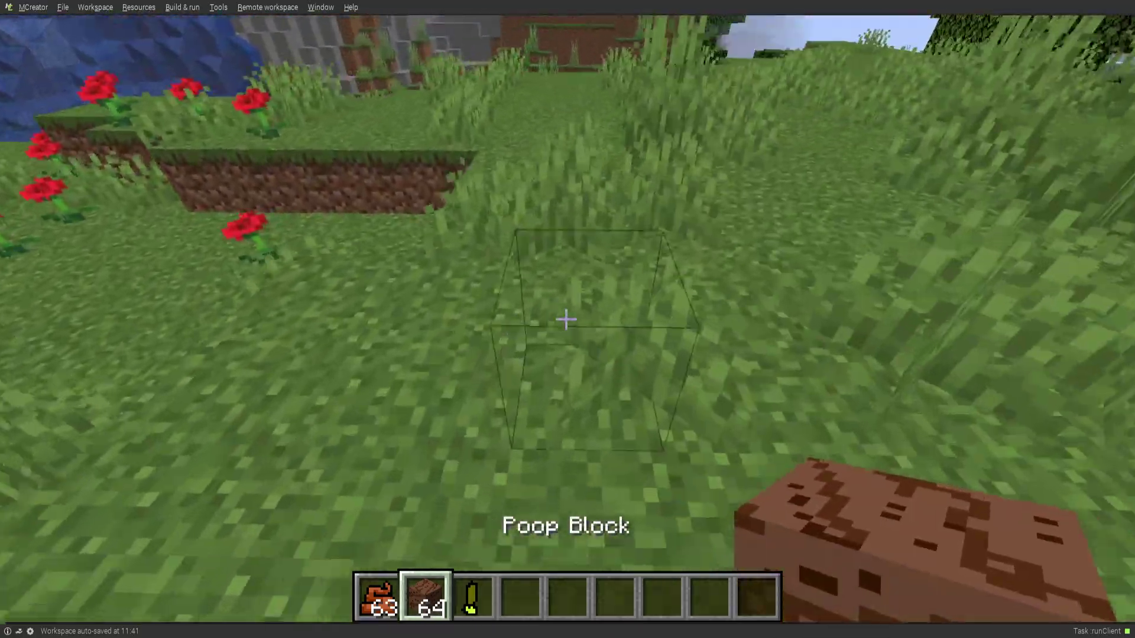
Step: Build a portal frame of Poop Blocks on the grass
{"action": "right_click", "coordinate": [568, 319]}
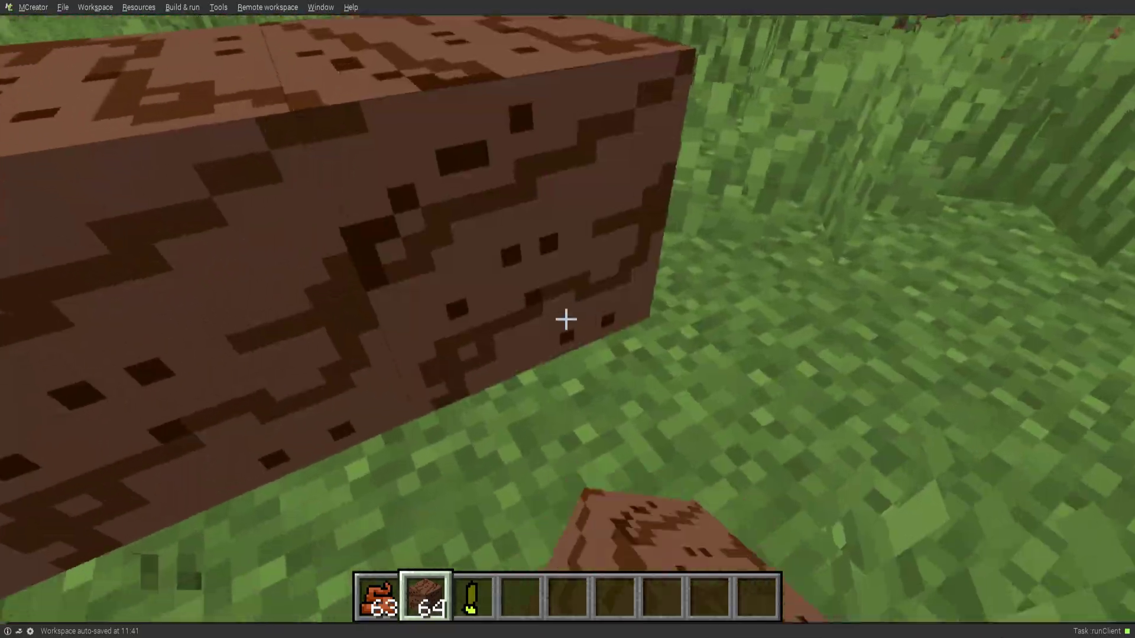
{"action": "right_click", "coordinate": [566, 320]}
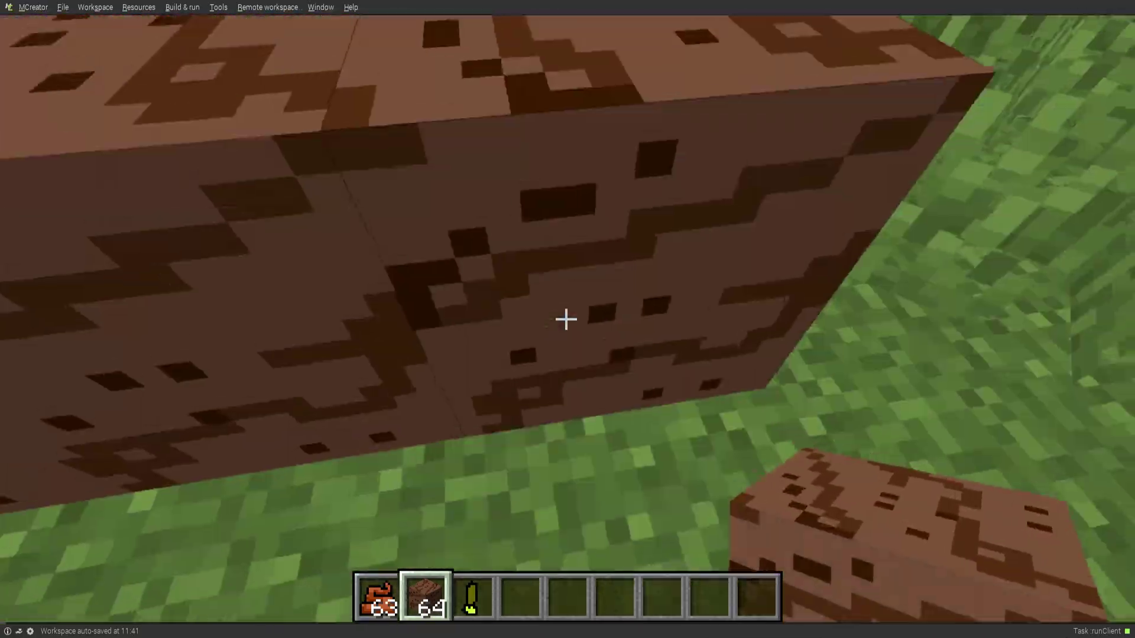
{"action": "right_click", "coordinate": [566, 319]}
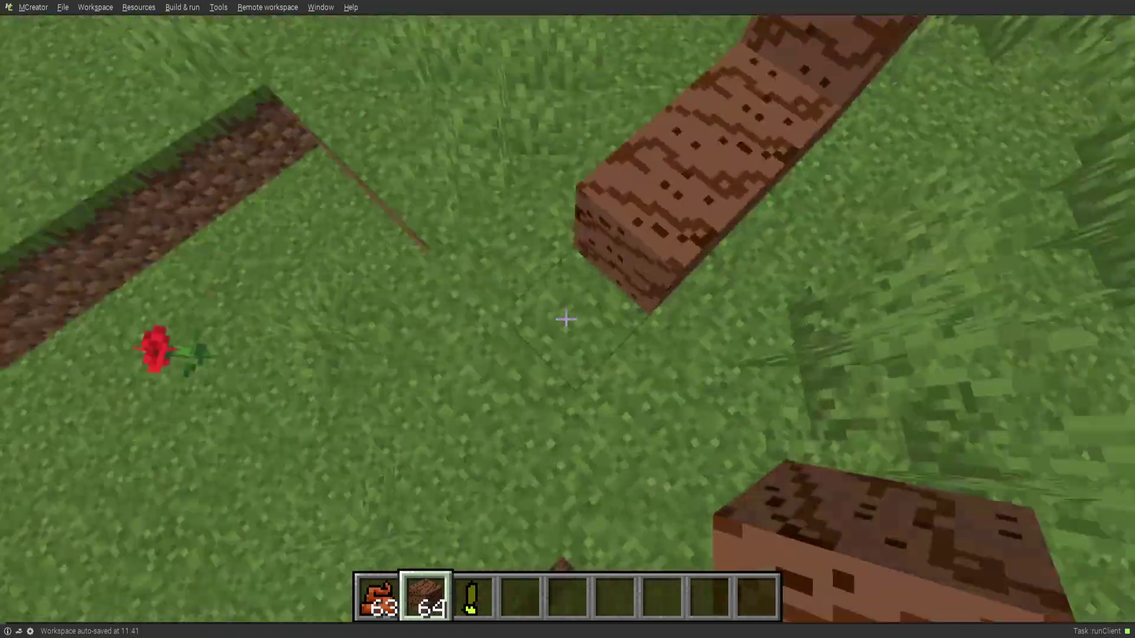
{"action": "right_click", "coordinate": [566, 320]}
{"action": "right_click", "coordinate": [566, 320]}
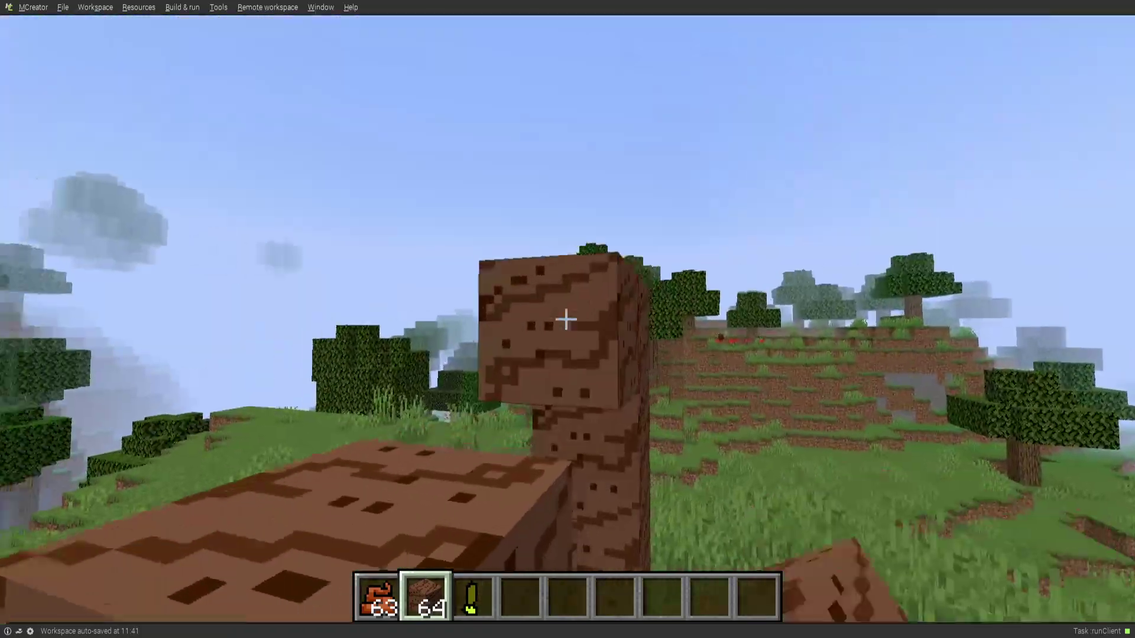
{"action": "right_click", "coordinate": [565, 319]}
{"action": "scroll", "coordinate": [566, 320], "scroll_direction": "down", "scroll_amount": 1}
Step: Light the frame with the Poop Igniter and walk into the portal
{"action": "right_click", "coordinate": [566, 319]}
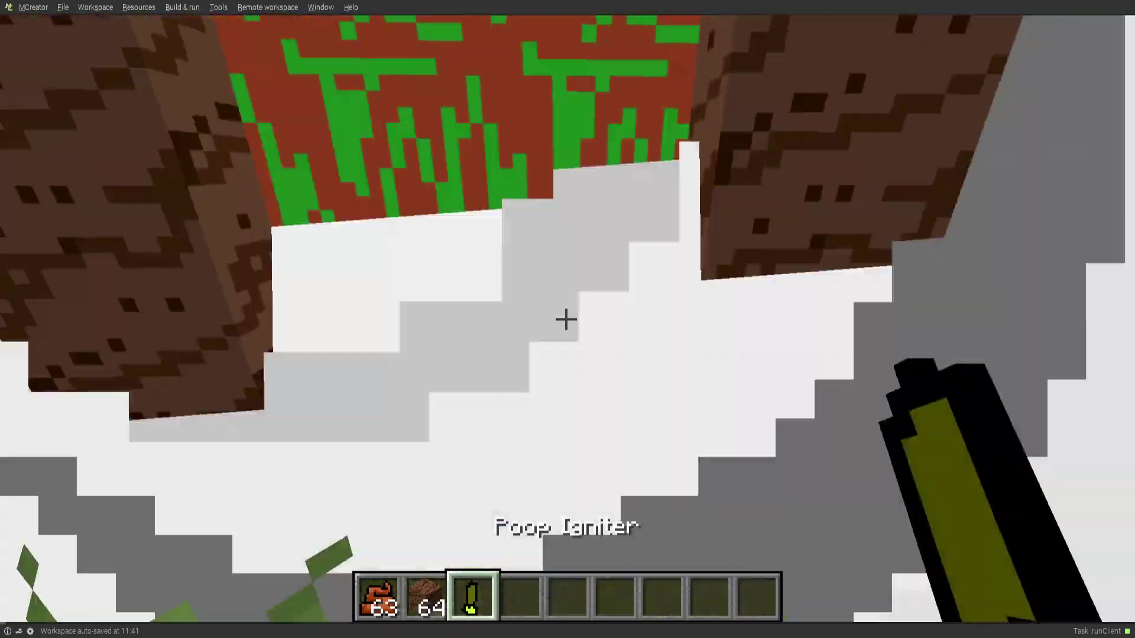
{"action": "key", "text": "s"}
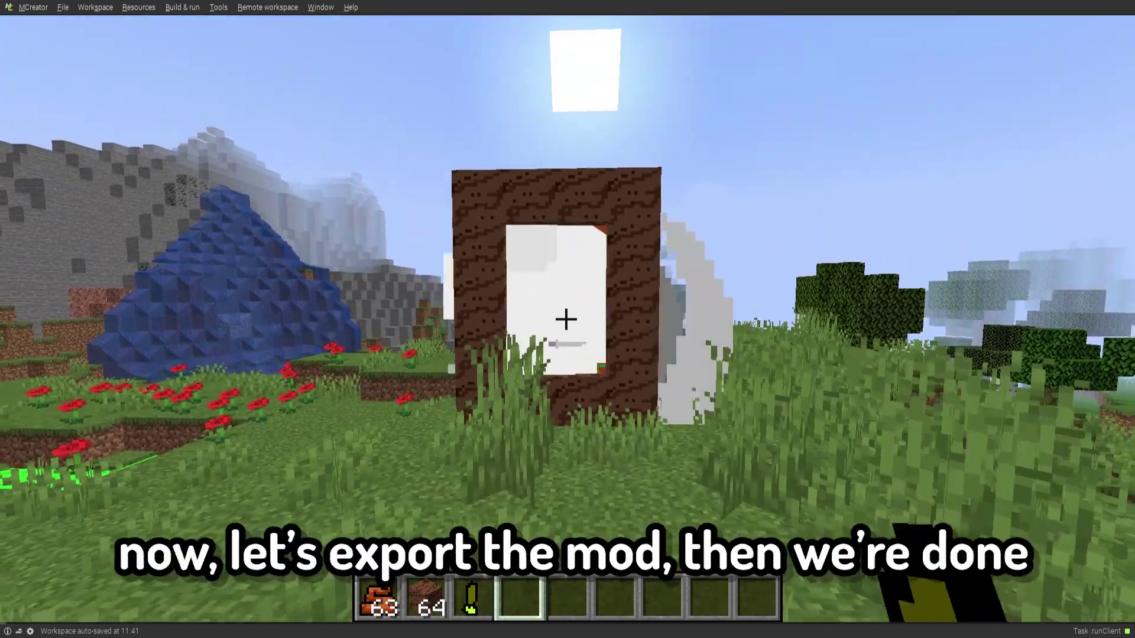
{"action": "scroll", "coordinate": [566, 319], "scroll_direction": "down", "scroll_amount": 2}
{"action": "key", "text": "w"}
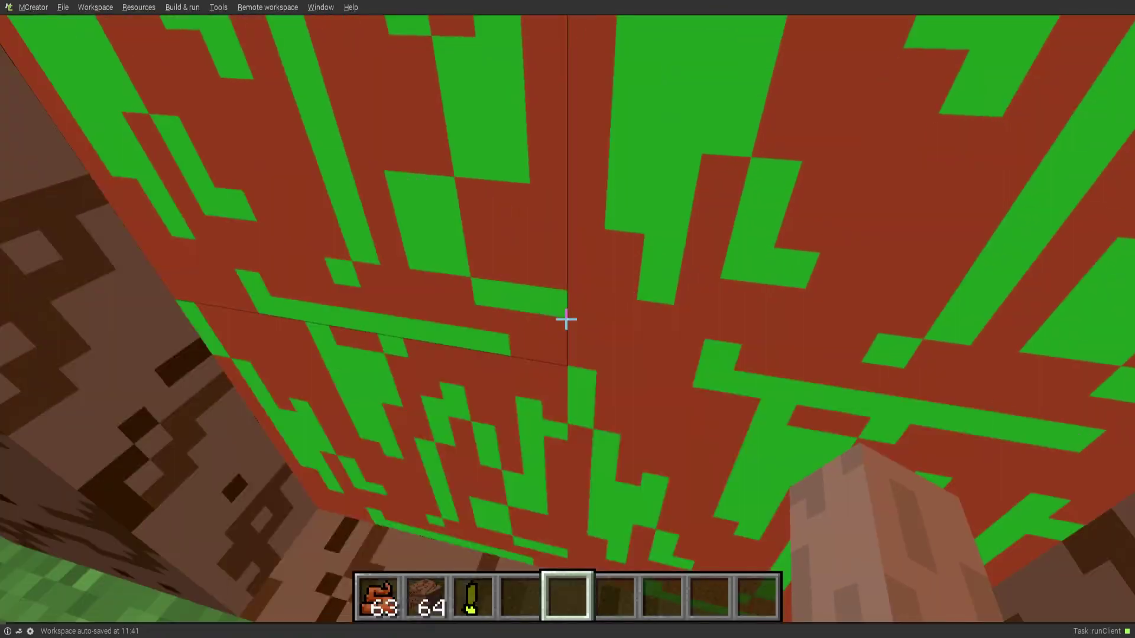
Step: Look around the new dimension, then export the mod and wait for BUILD SUCCESSFUL
{"action": "left_click_drag", "start_coordinate": [565, 319], "coordinate": [565, 319]}
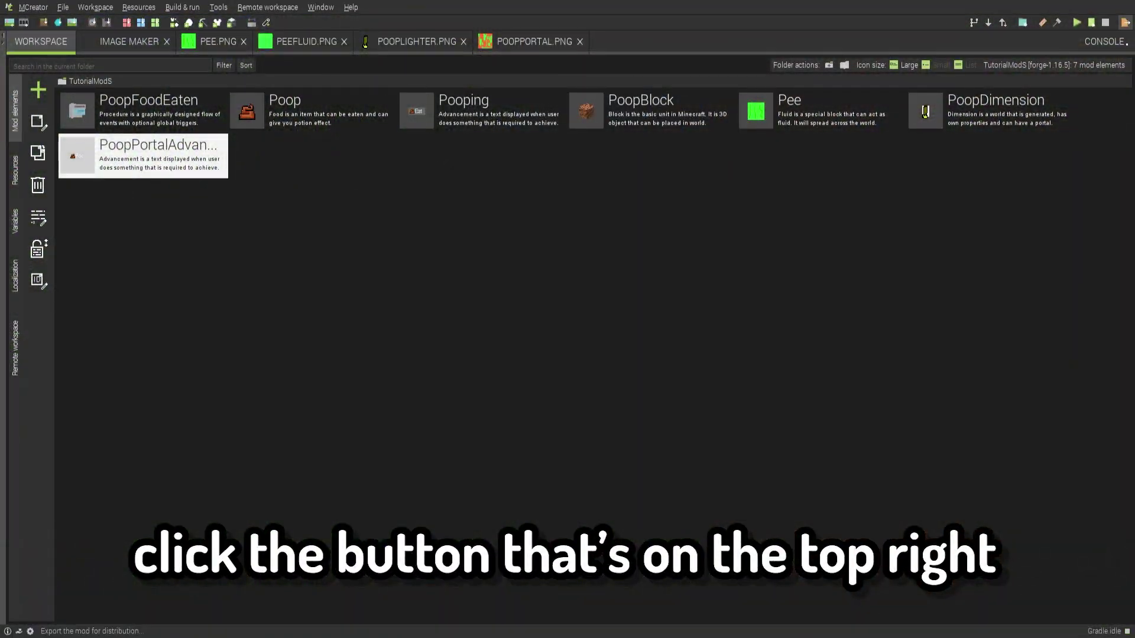
{"action": "left_click", "coordinate": [1125, 24]}
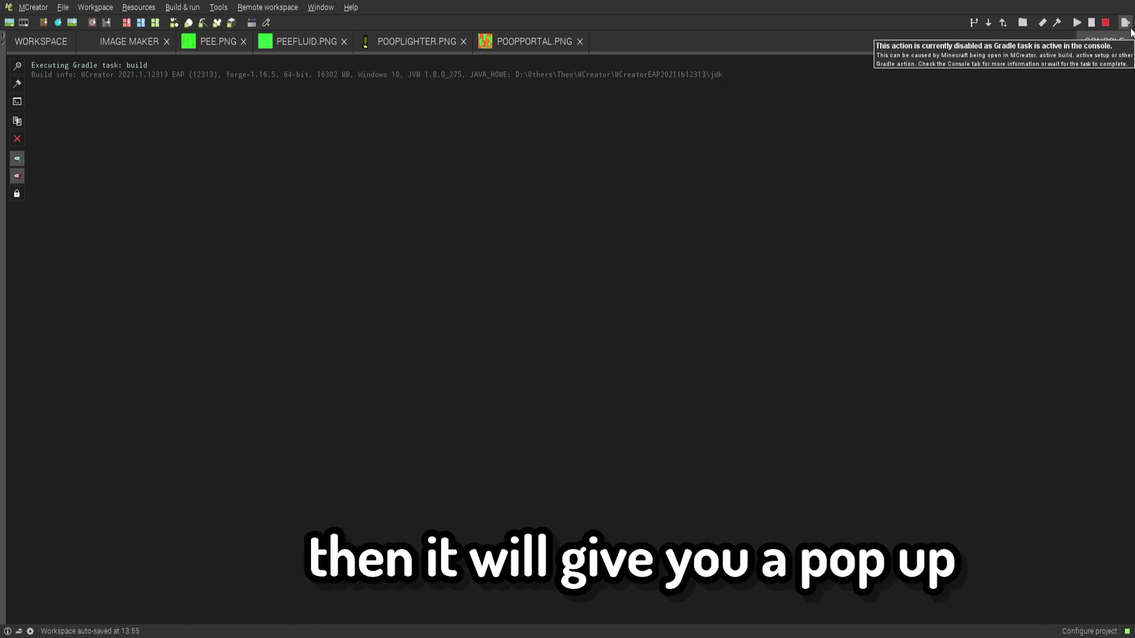